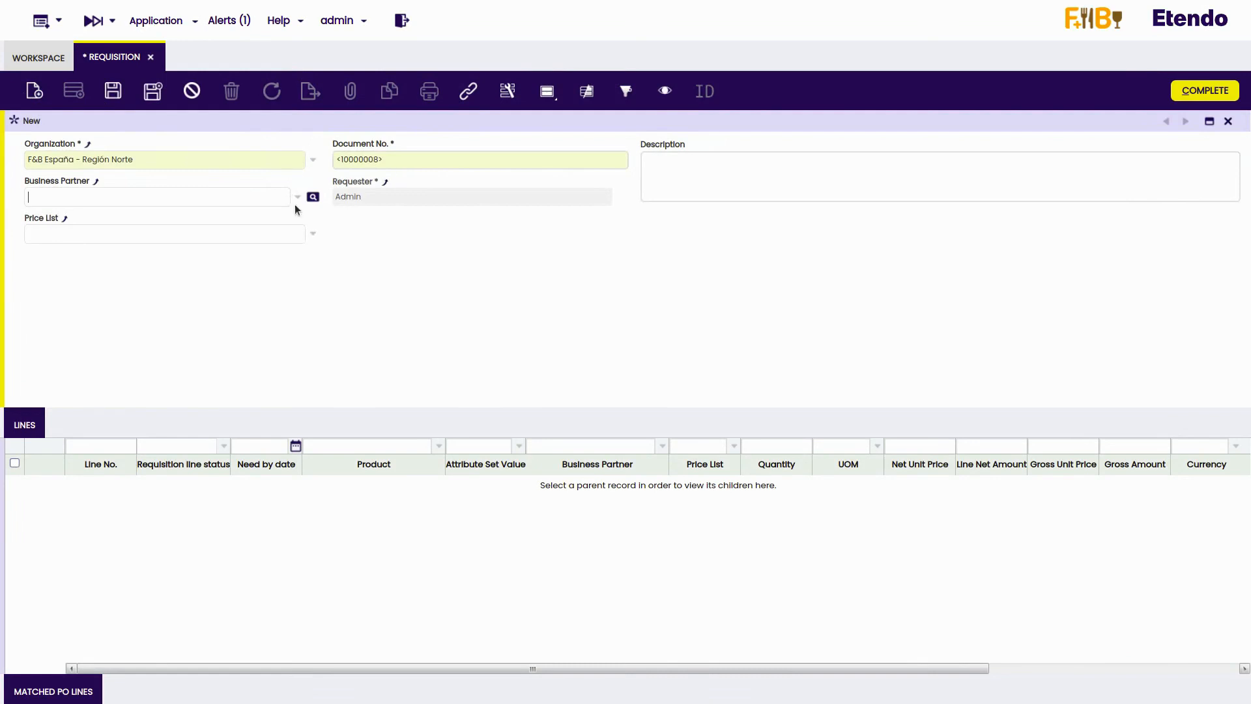
- Set the new requisition's business partner to Refrescos Naturales, S.A. and save the header by moving on to its lines
left_click(297, 197)
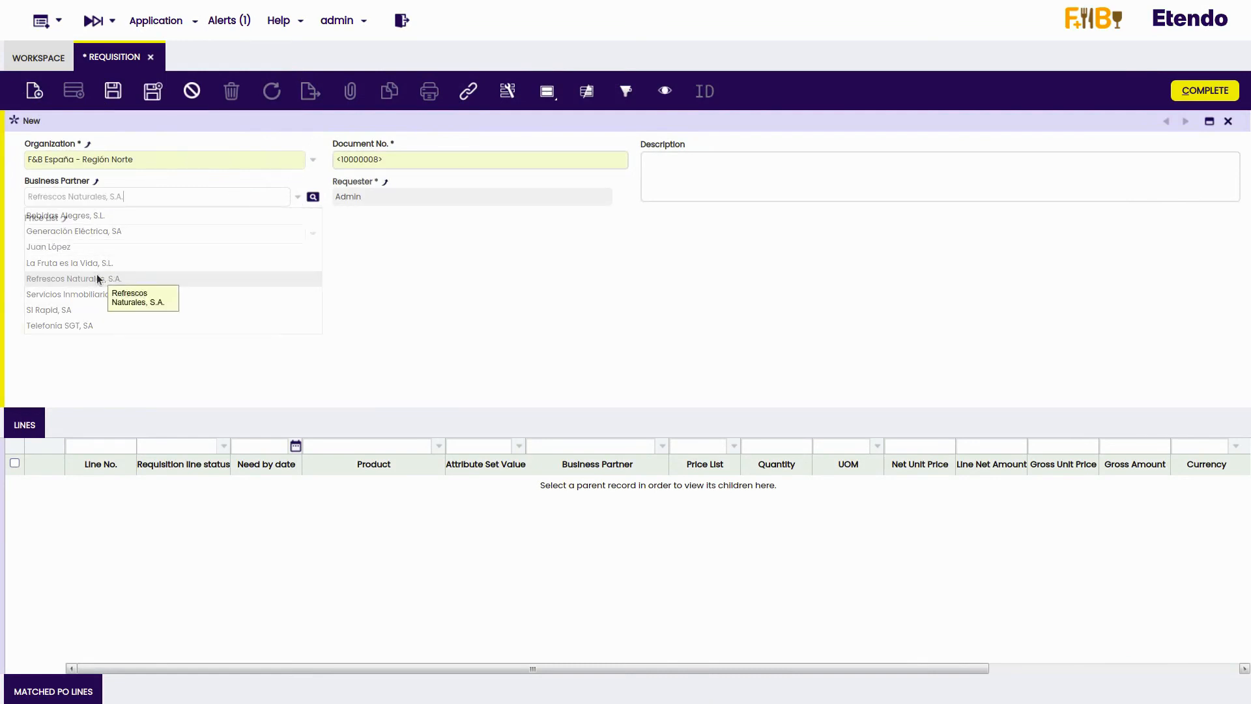
left_click(97, 276)
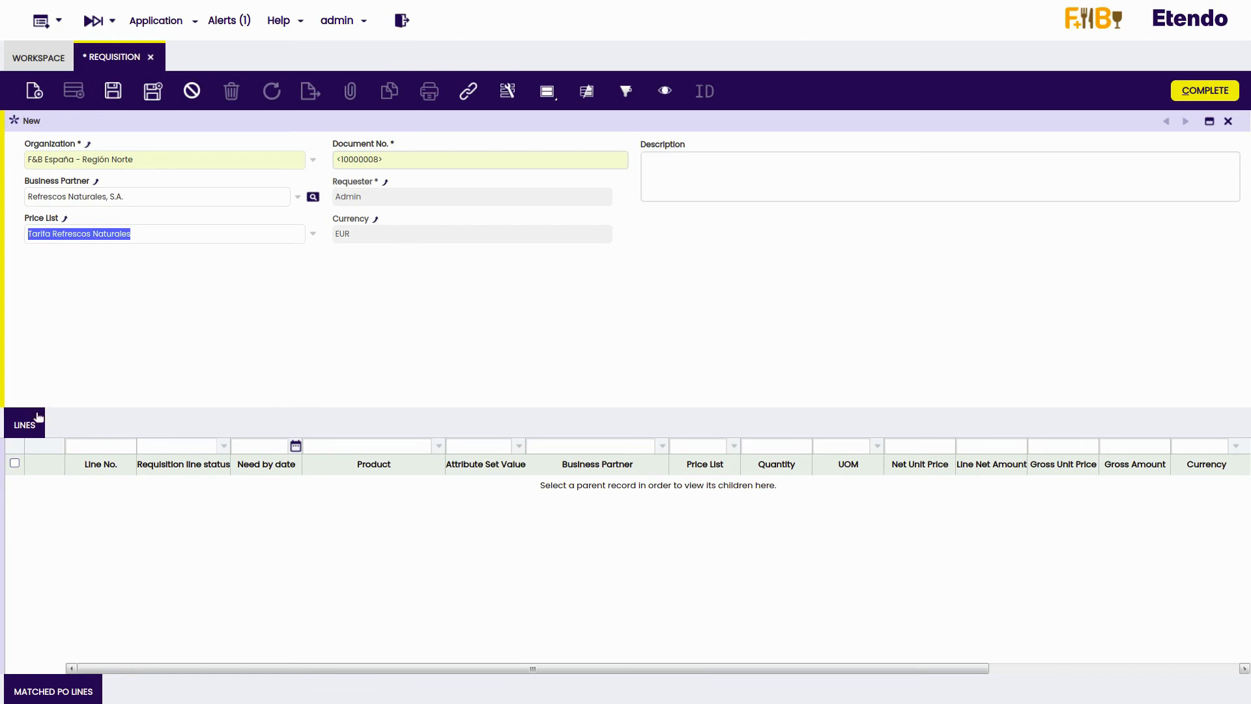
left_click(20, 433)
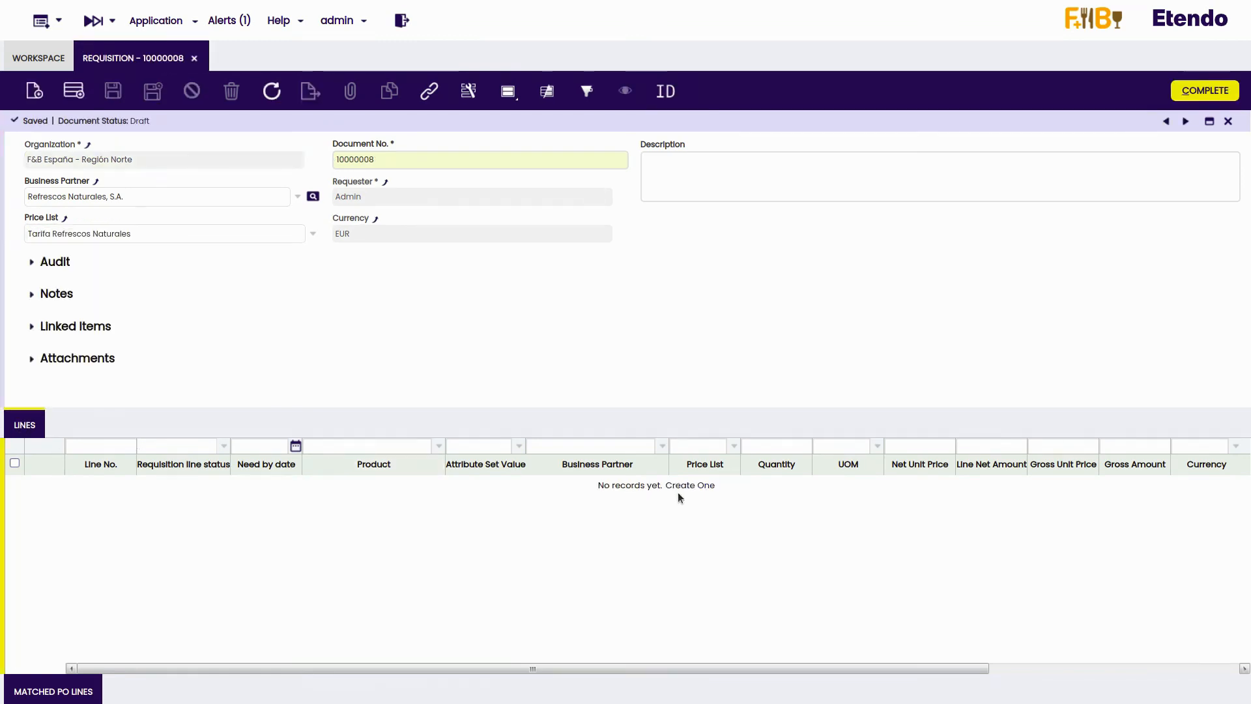
- Add a requisition line for product Cola 0,5L with the need-by date 12-10-2023
left_click(683, 487)
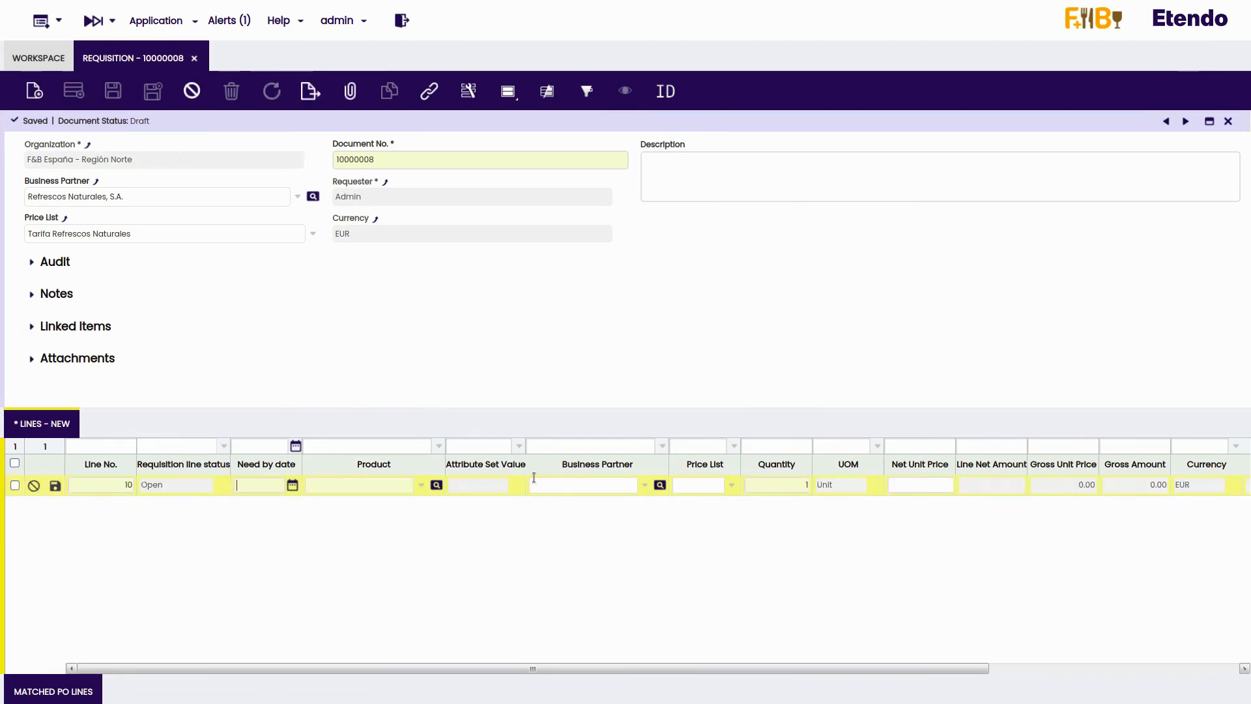
left_click(291, 486)
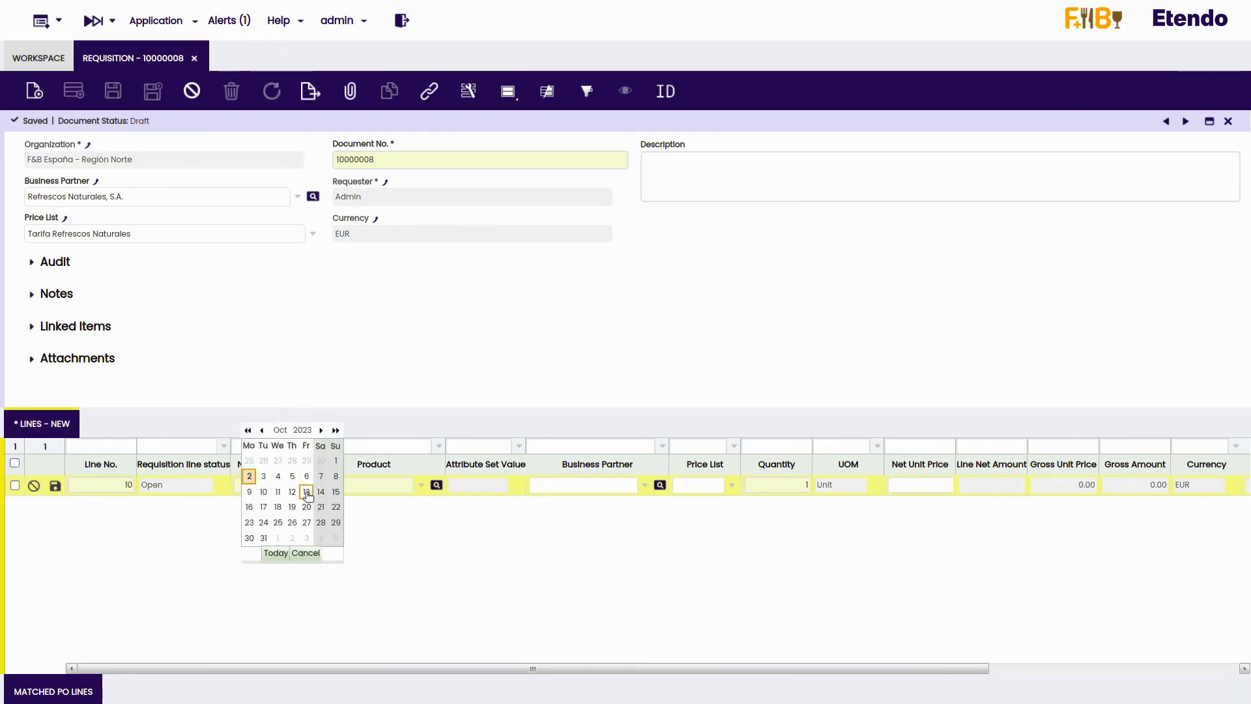
left_click(292, 492)
left_click(422, 486)
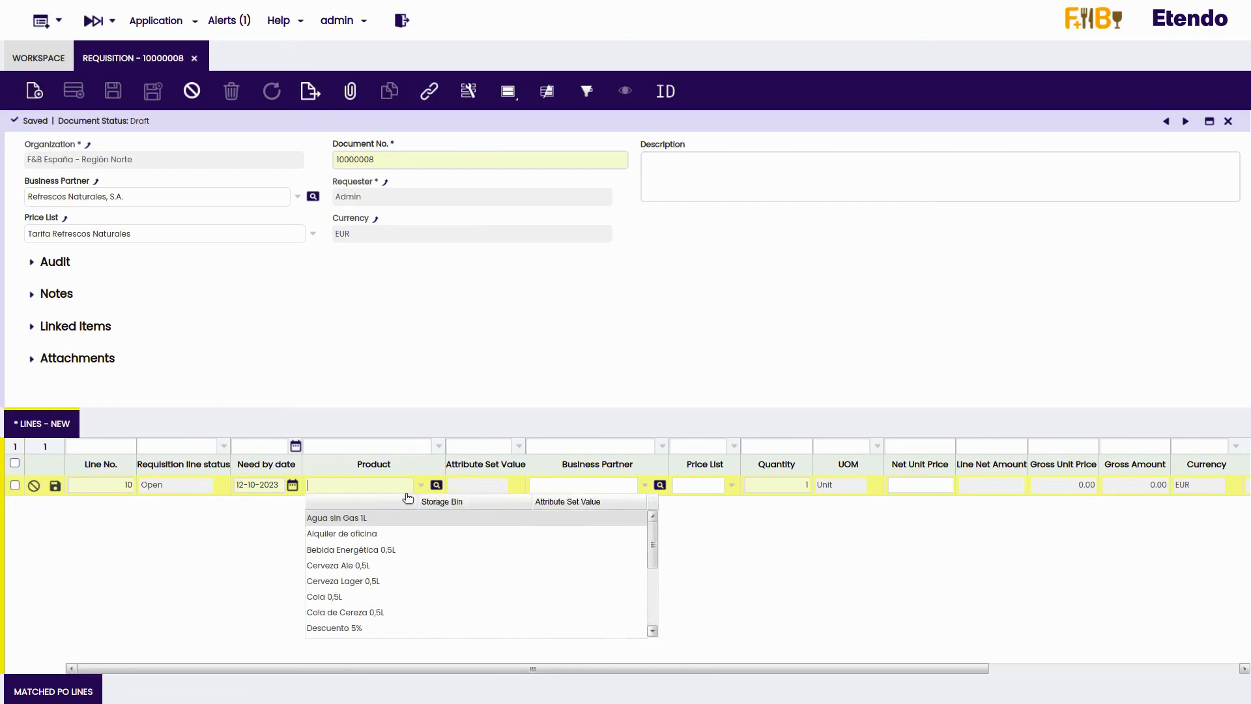
left_click(373, 597)
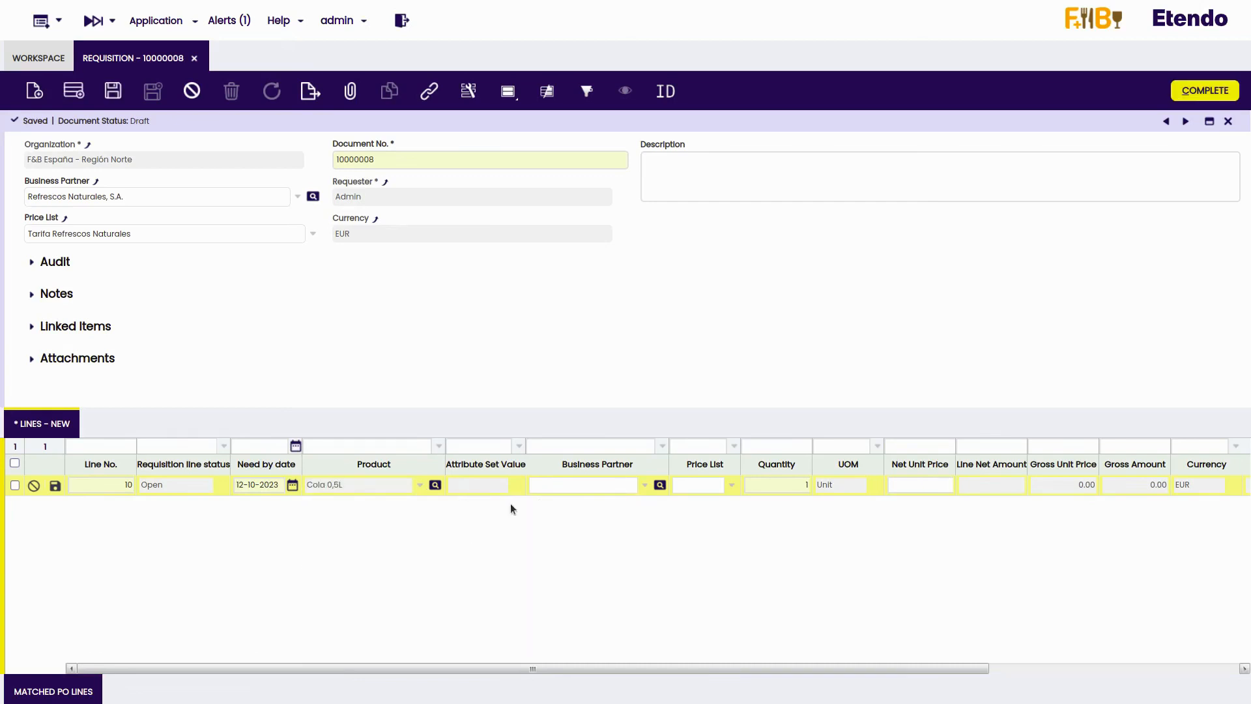
- Set the Cola line's business partner to Refrescos Naturales, S.A. with its price list and quantity 100, and save the line
left_click(645, 486)
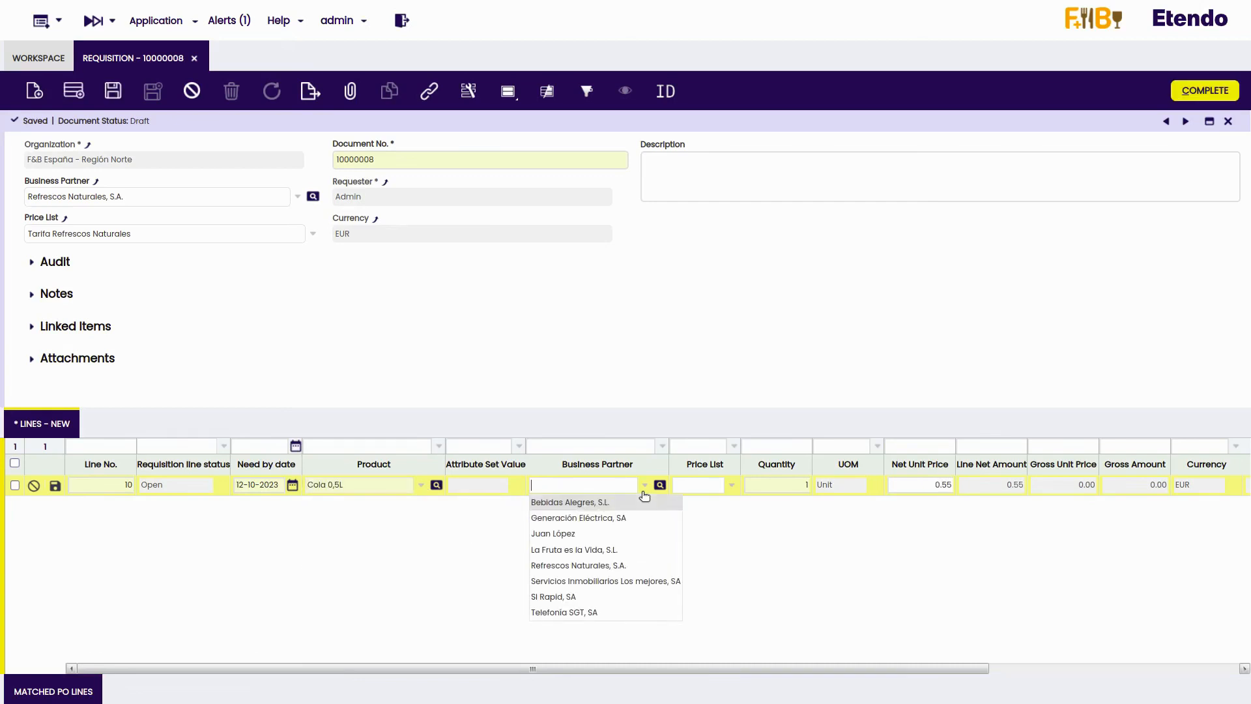
left_click(600, 564)
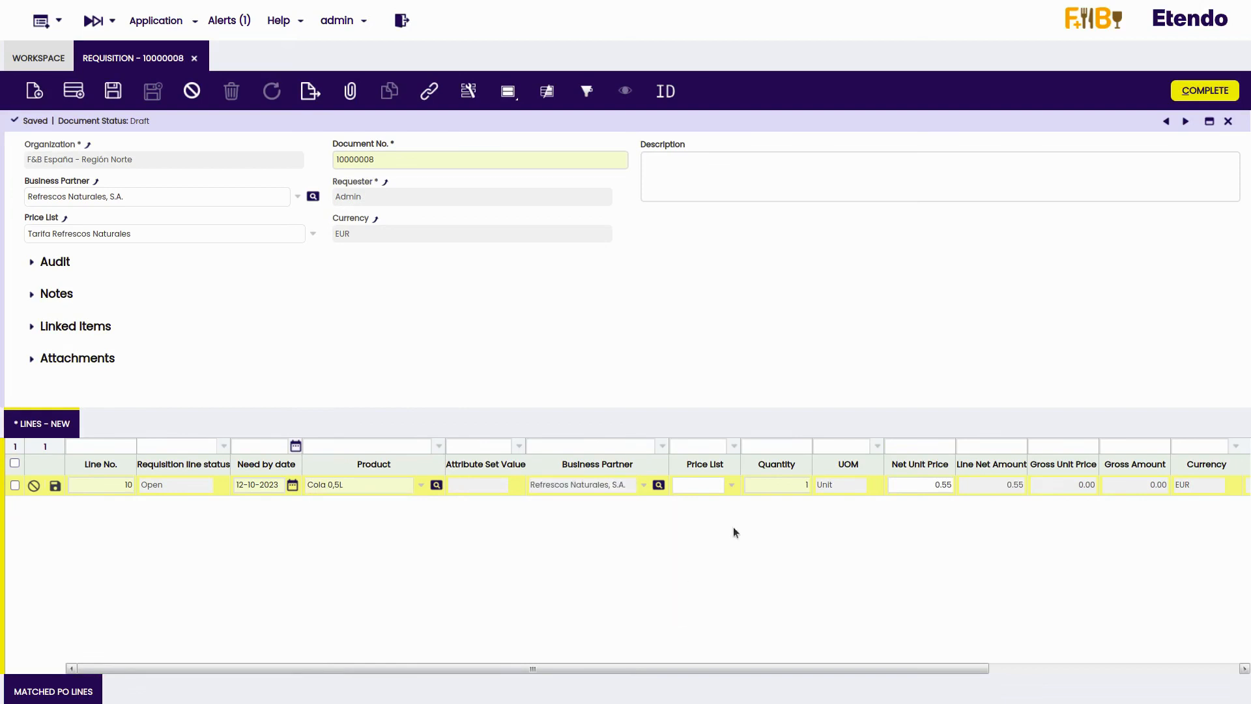
left_click(731, 485)
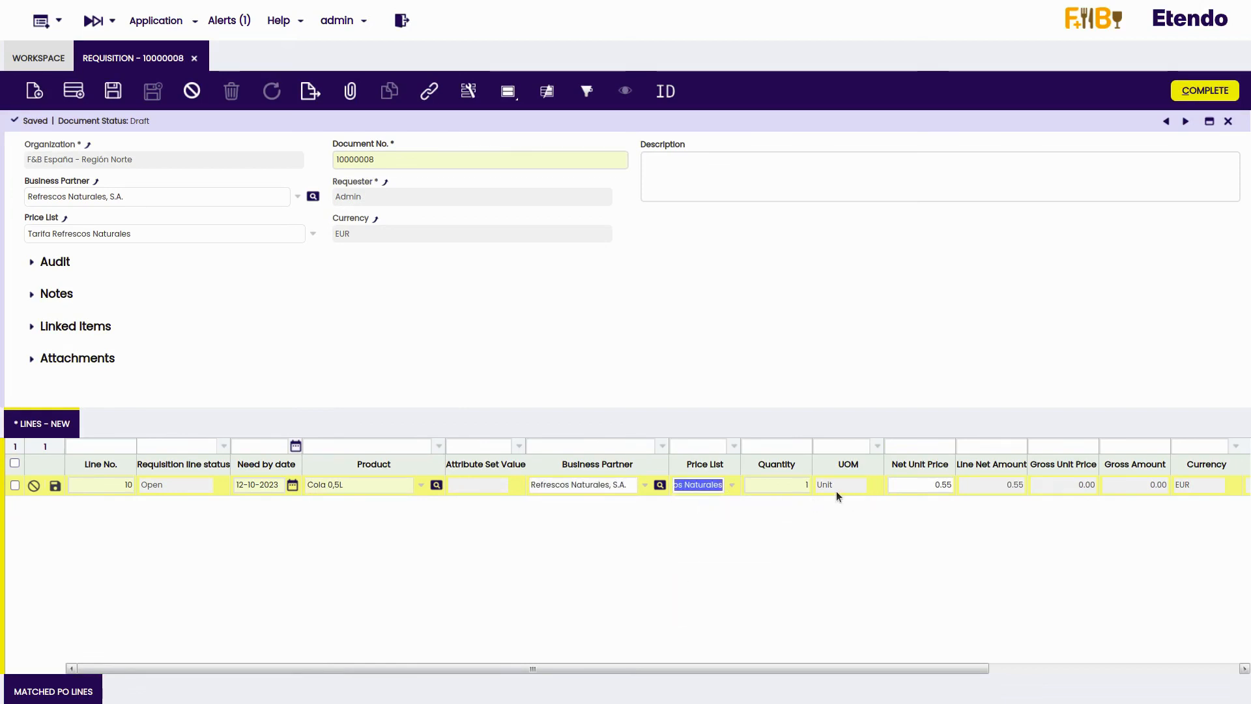
left_click(800, 487)
type("100")
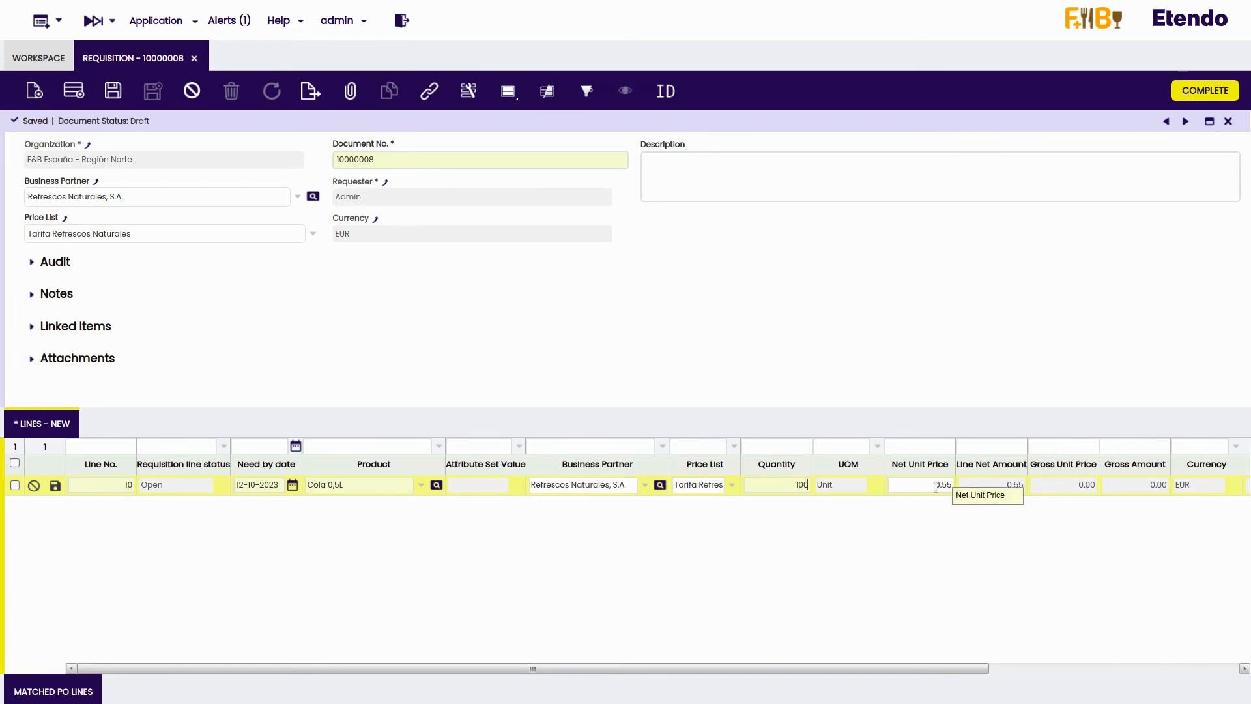
left_click(110, 95)
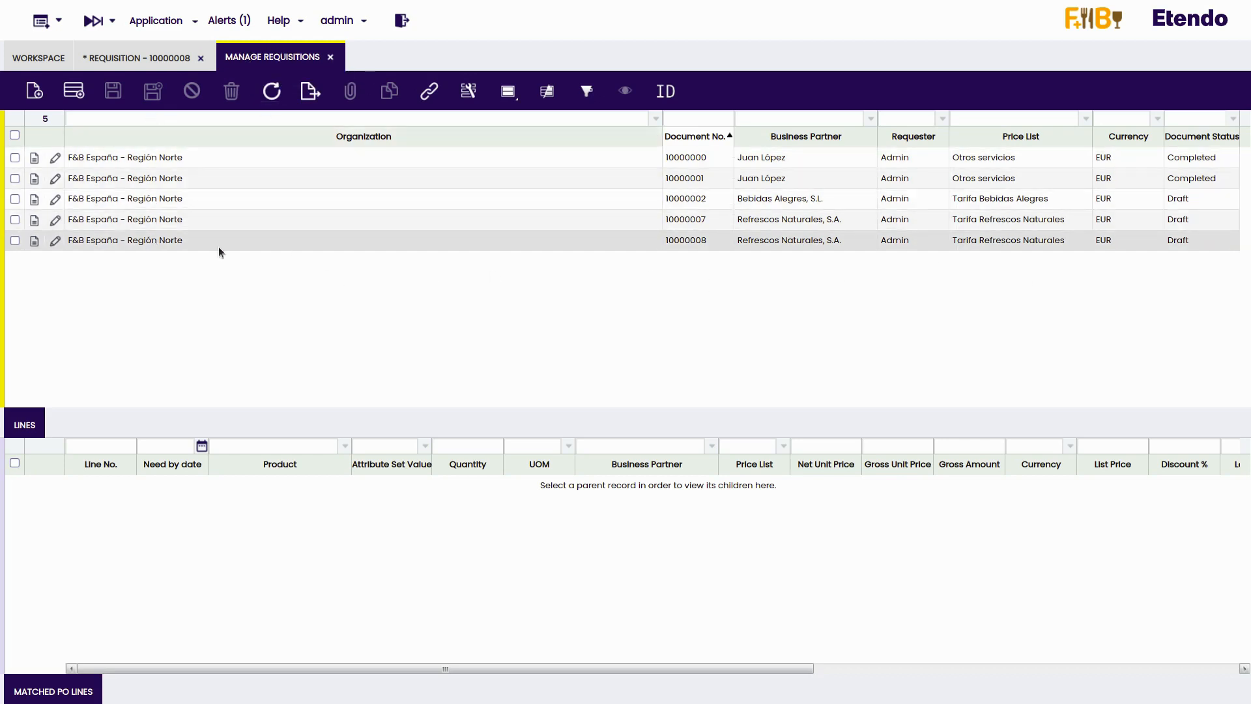
- Give the Cola 0,5L line of the newest Refrescos Naturales requisition a 10% discount, save it and complete the requisition
left_click(700, 243)
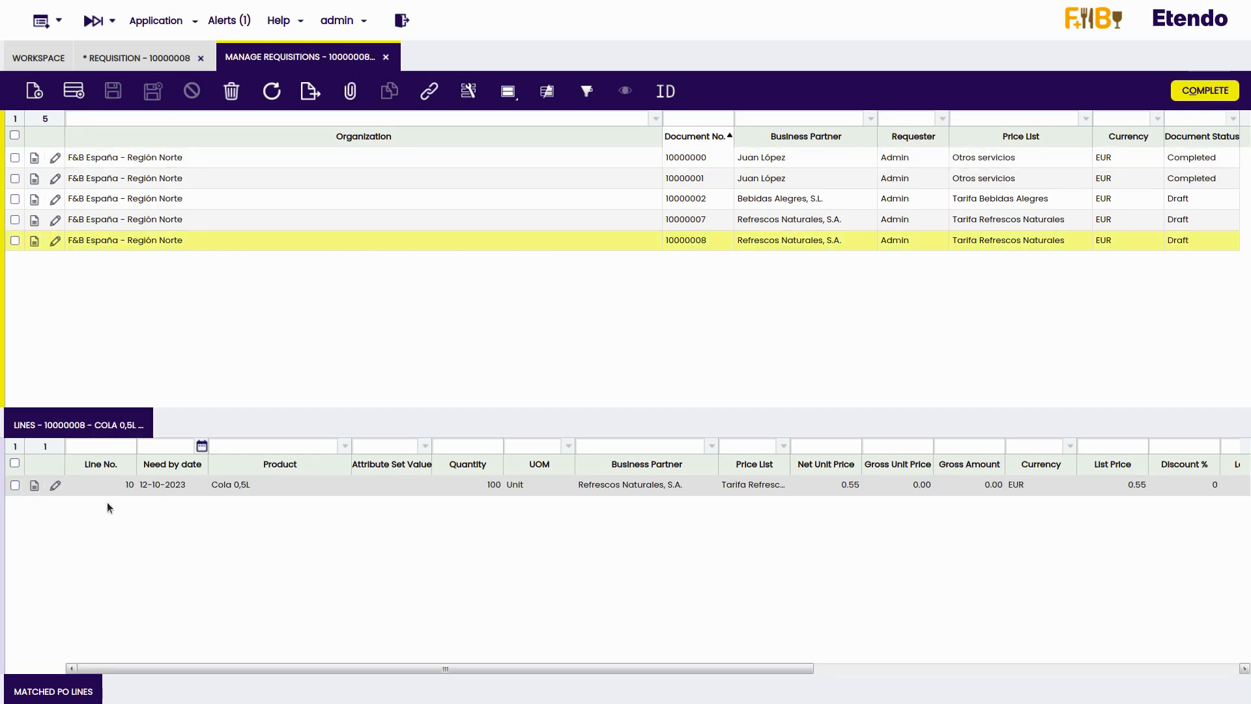
left_click(614, 483)
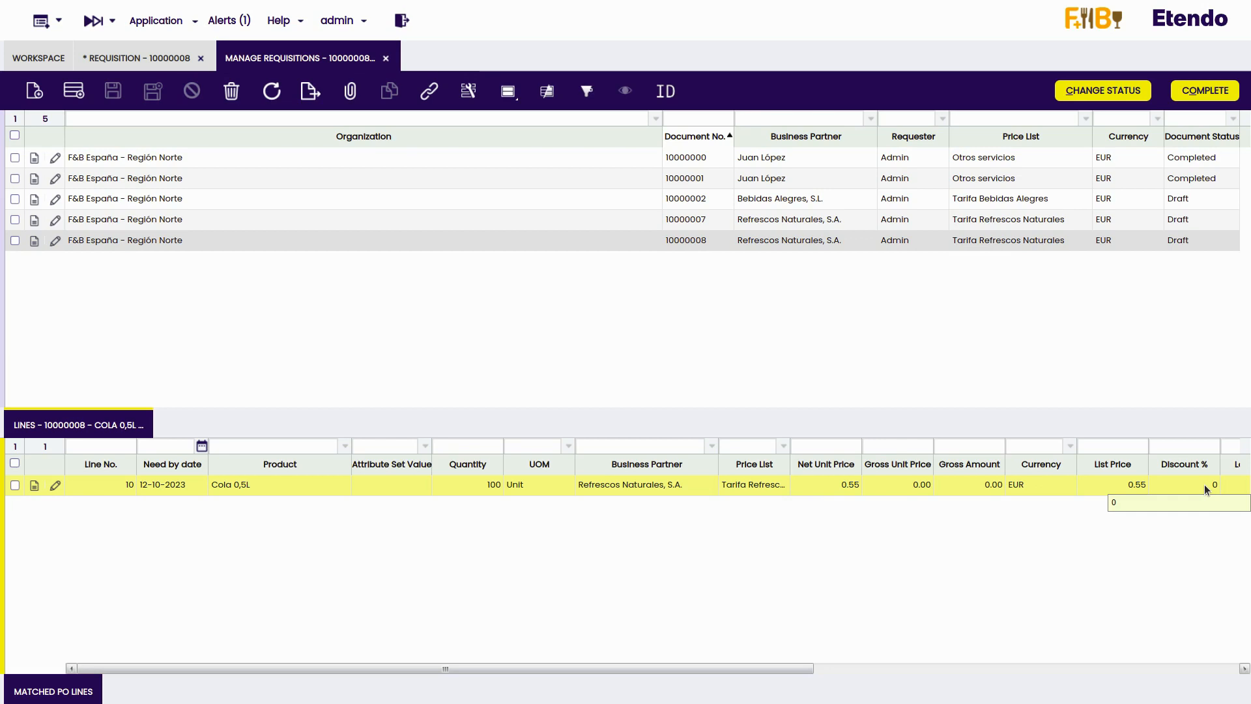
double_click(1204, 483)
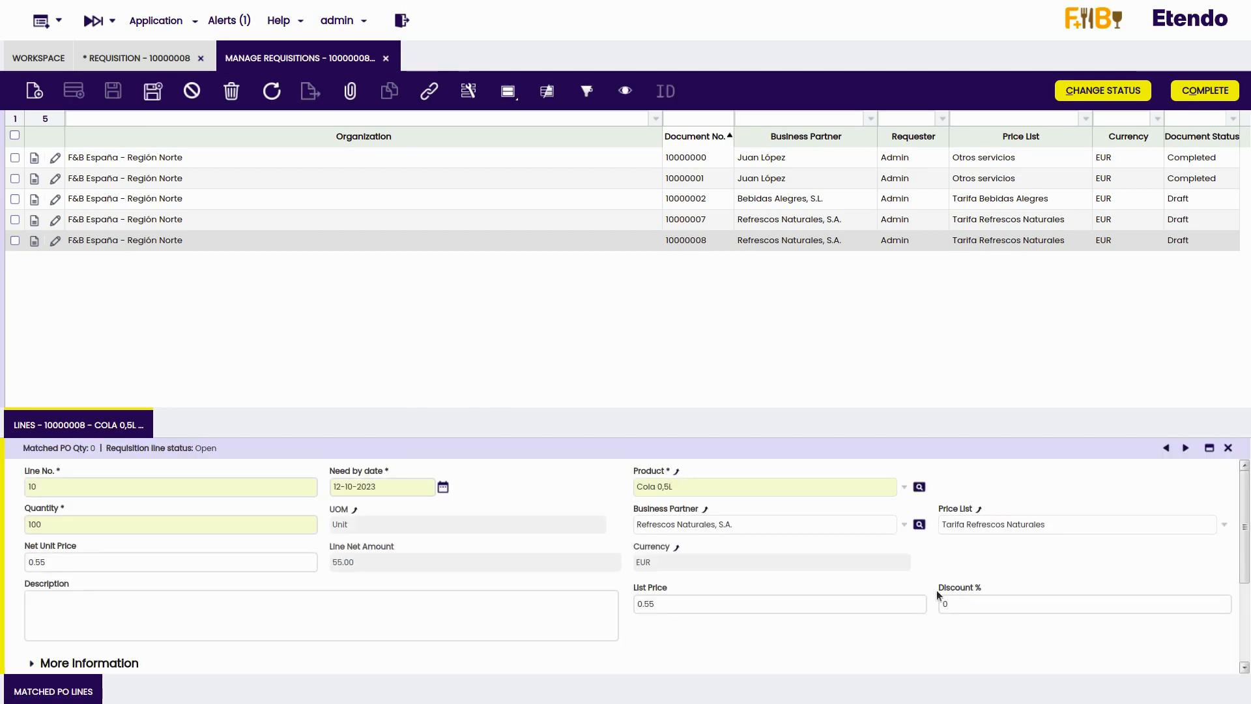
key("BackSpace")
type("10")
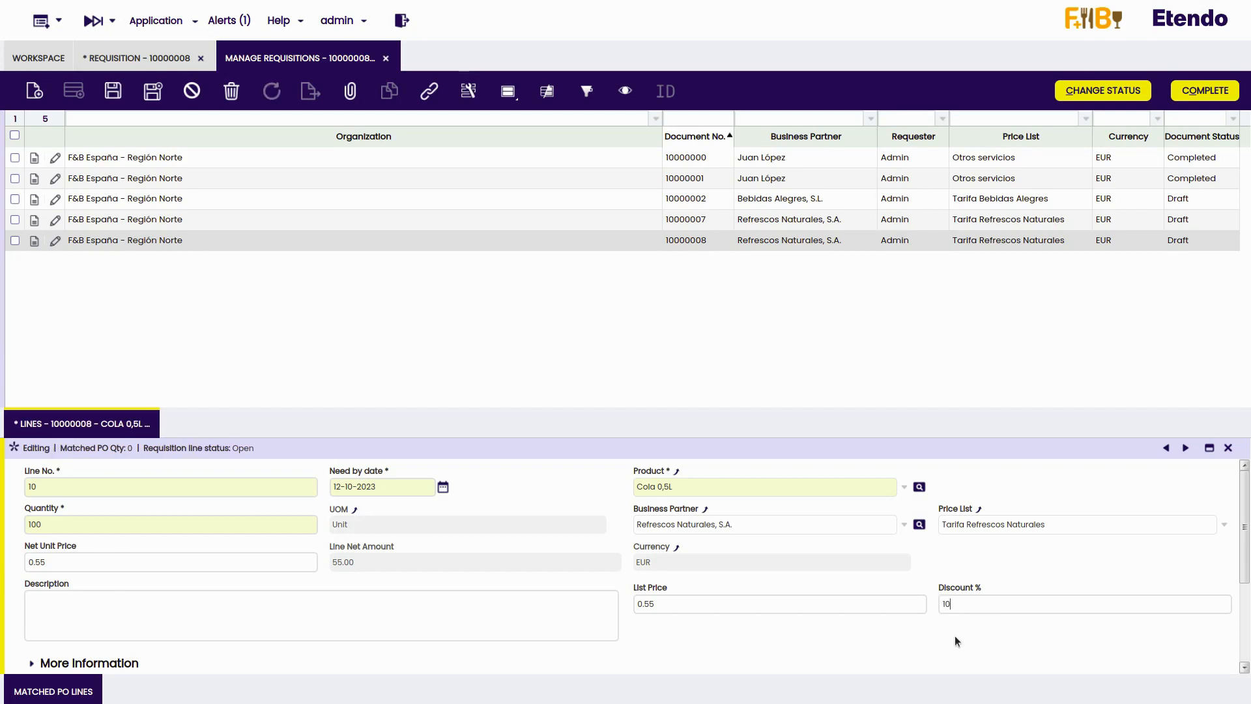
left_click(114, 96)
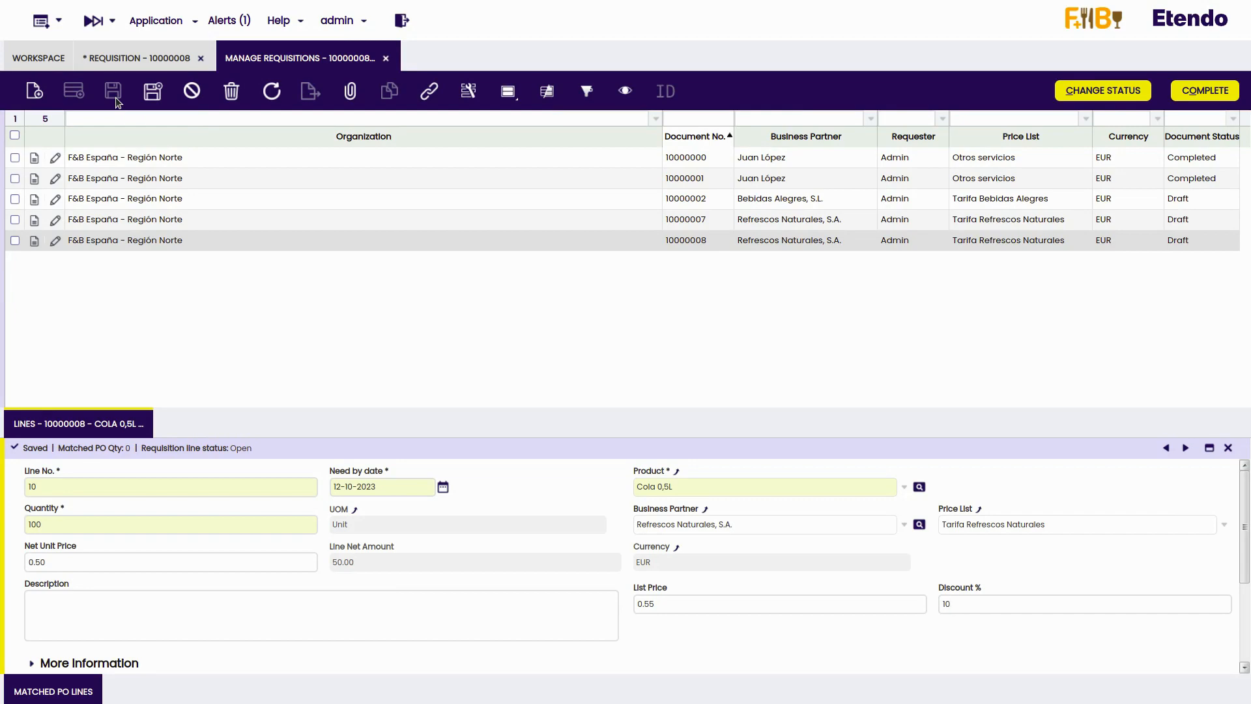
left_click(1211, 100)
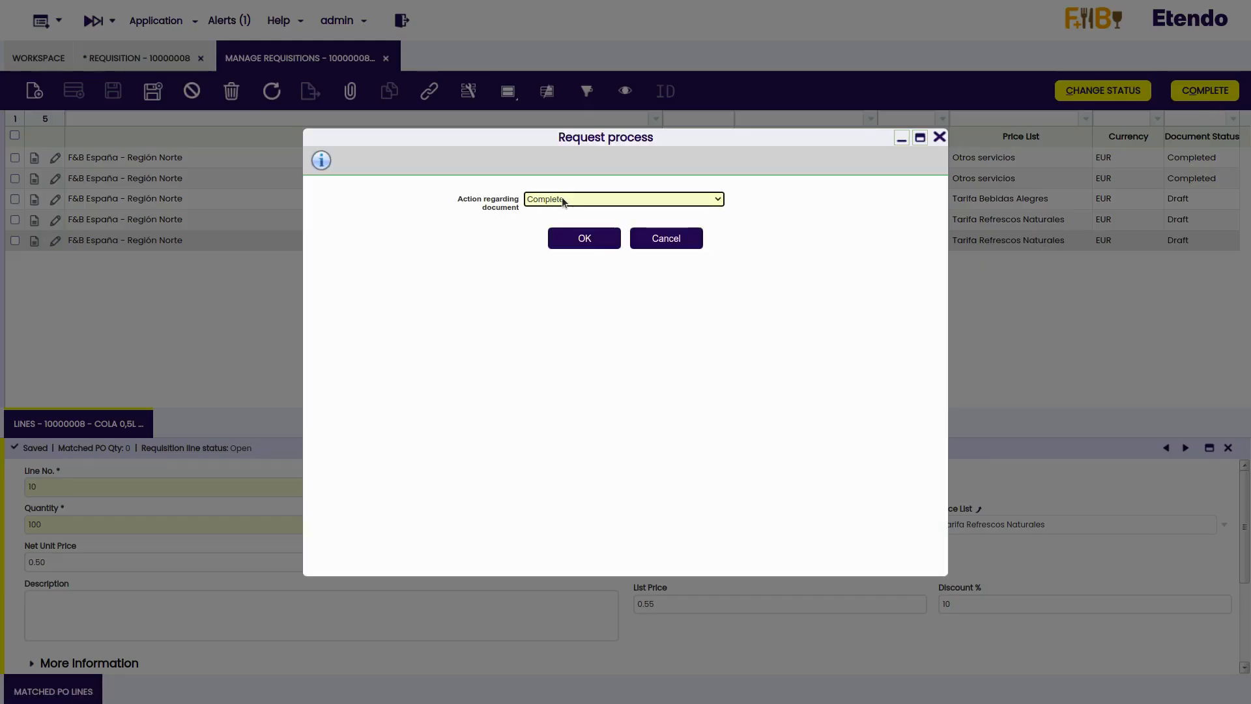
left_click(573, 237)
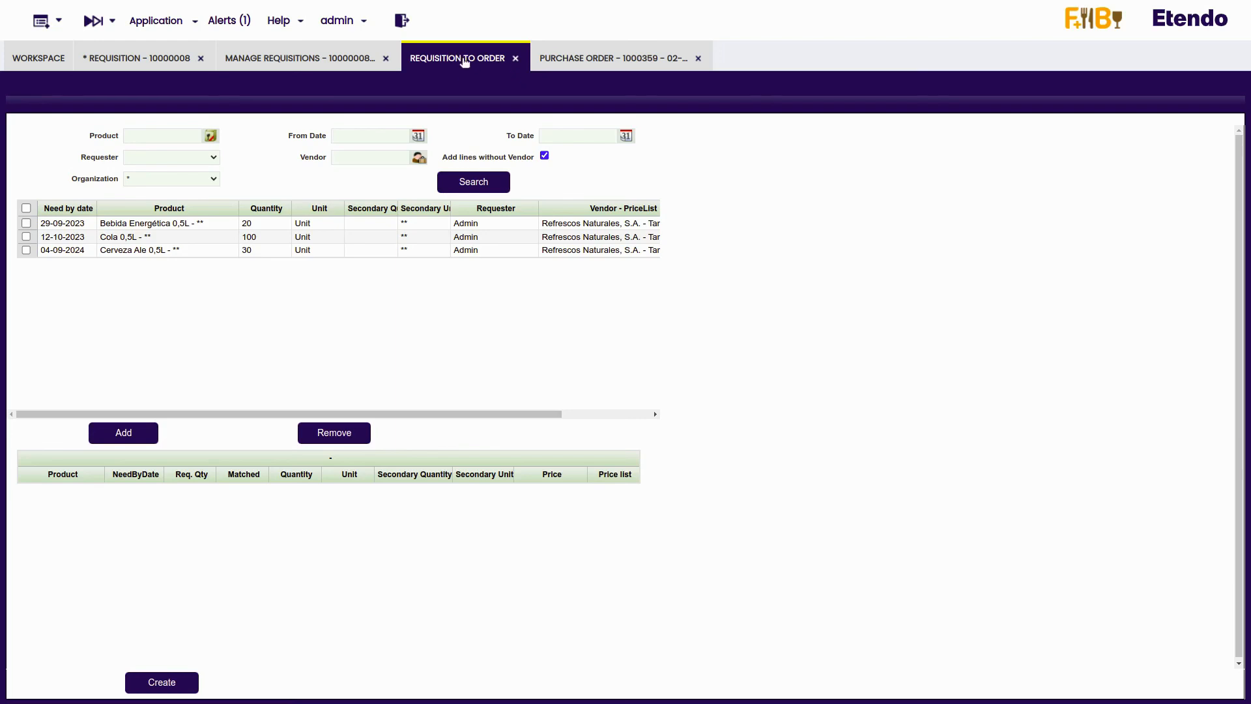
- Create a purchase order from the Cola 0,5L requisition line needed by 12-10-2023
left_click(26, 236)
left_click(129, 430)
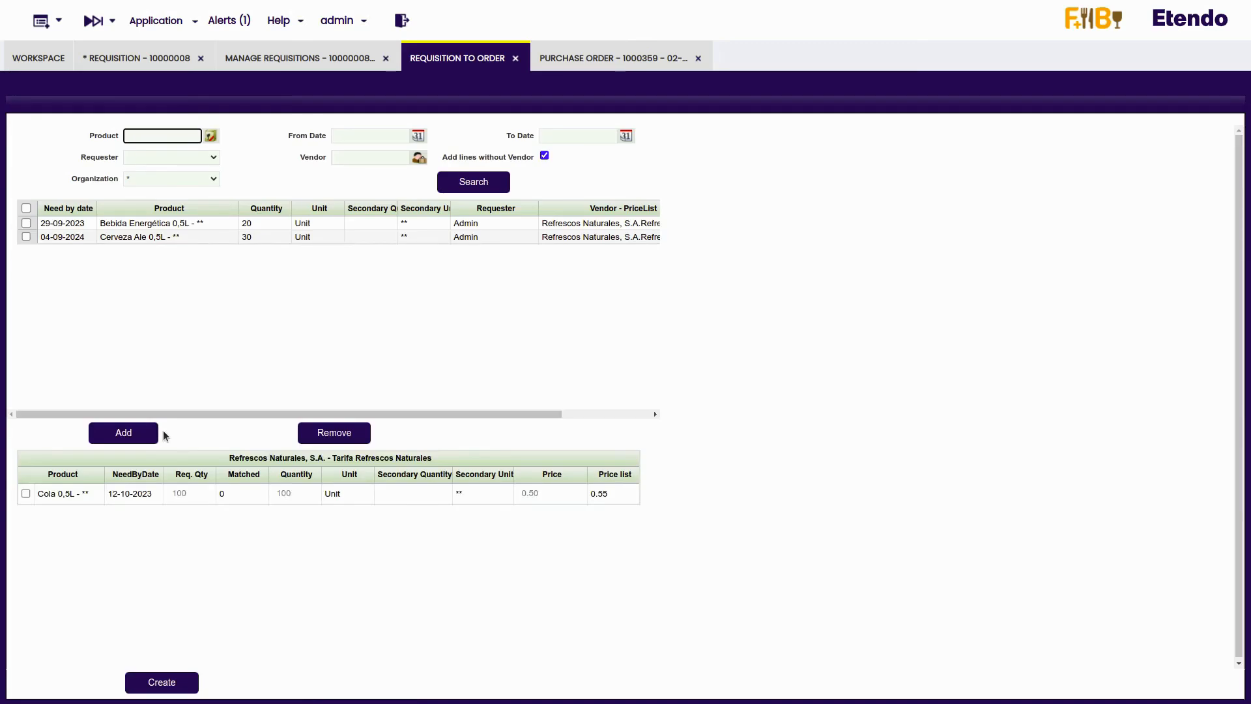
left_click(26, 493)
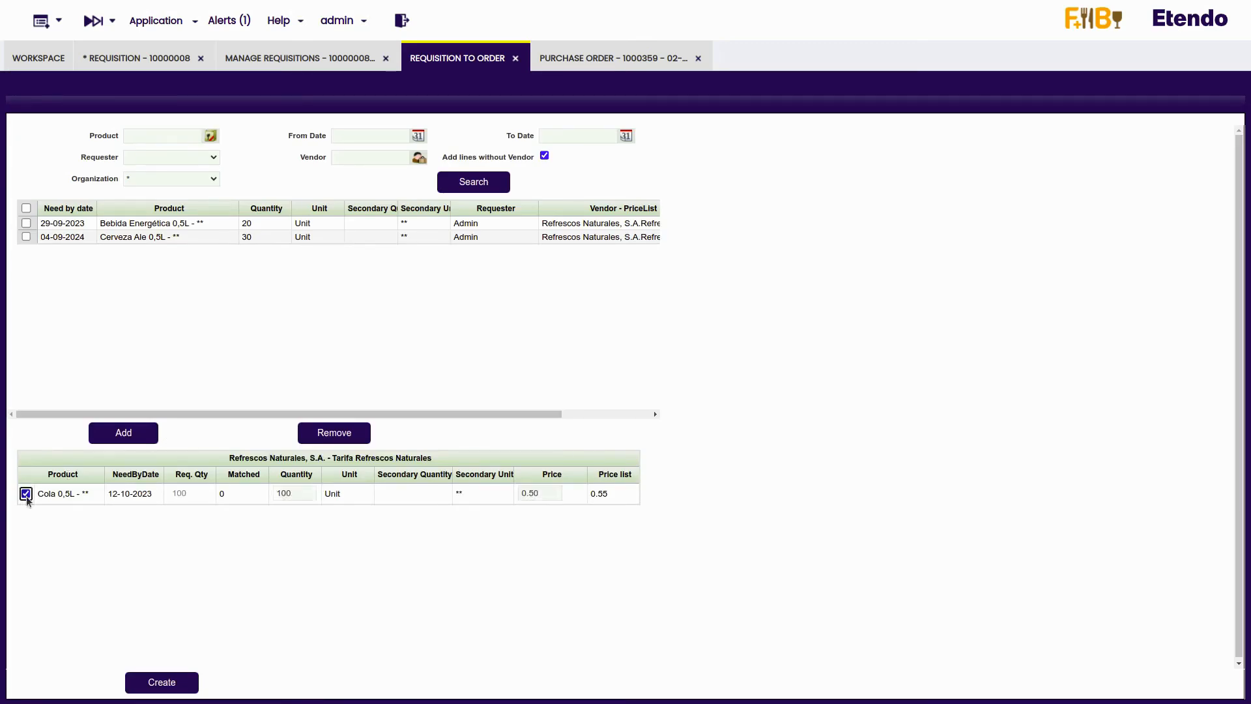
left_click(154, 682)
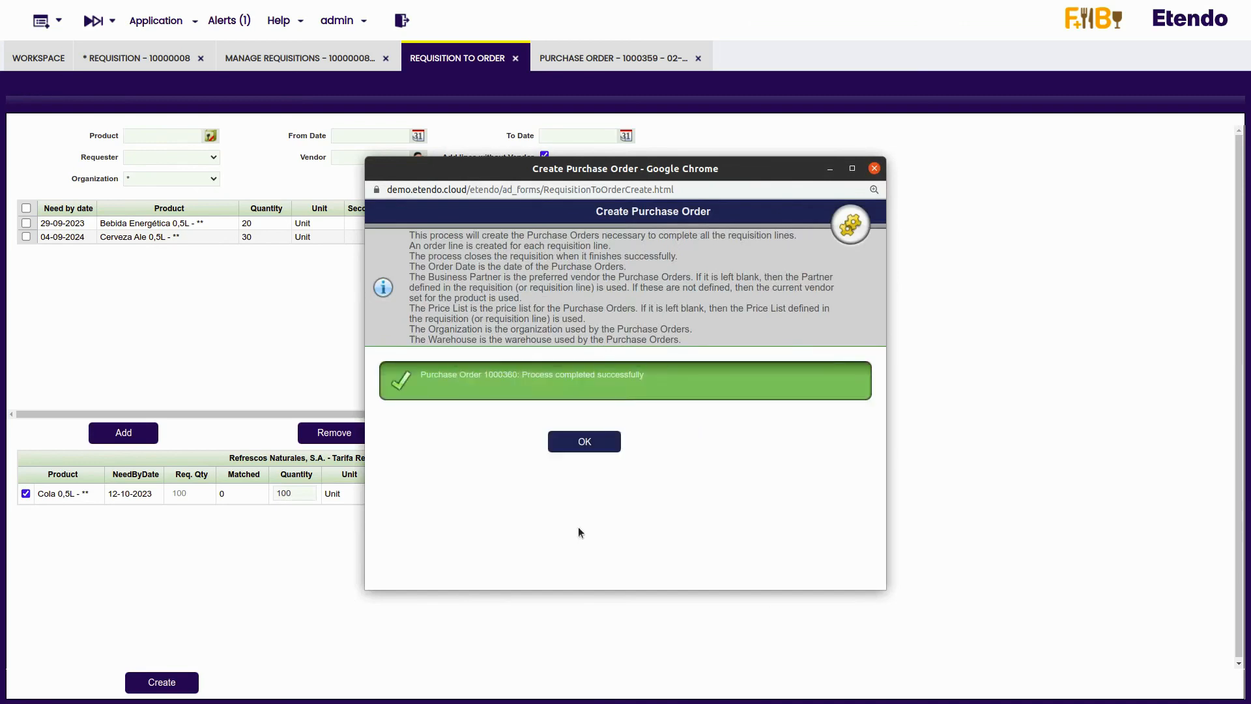
left_click(575, 441)
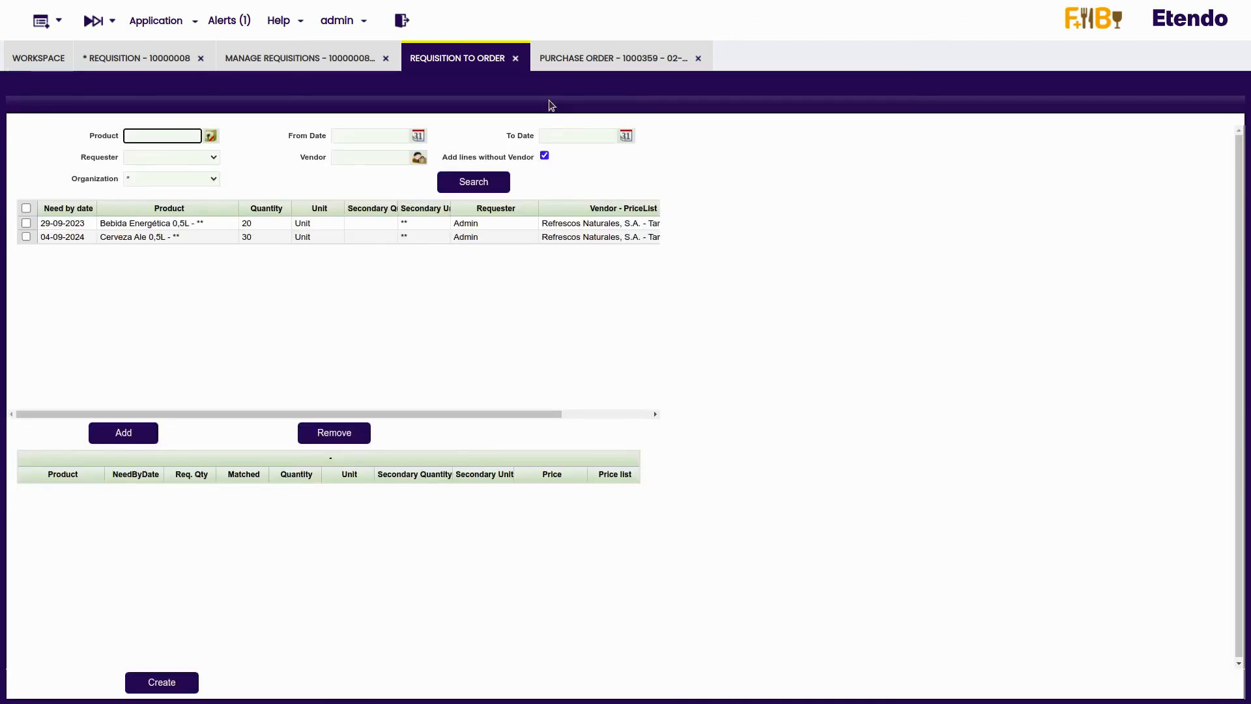
- Open the draft purchase order for La Fruta es la Vida, S.L. and book it
left_click(565, 62)
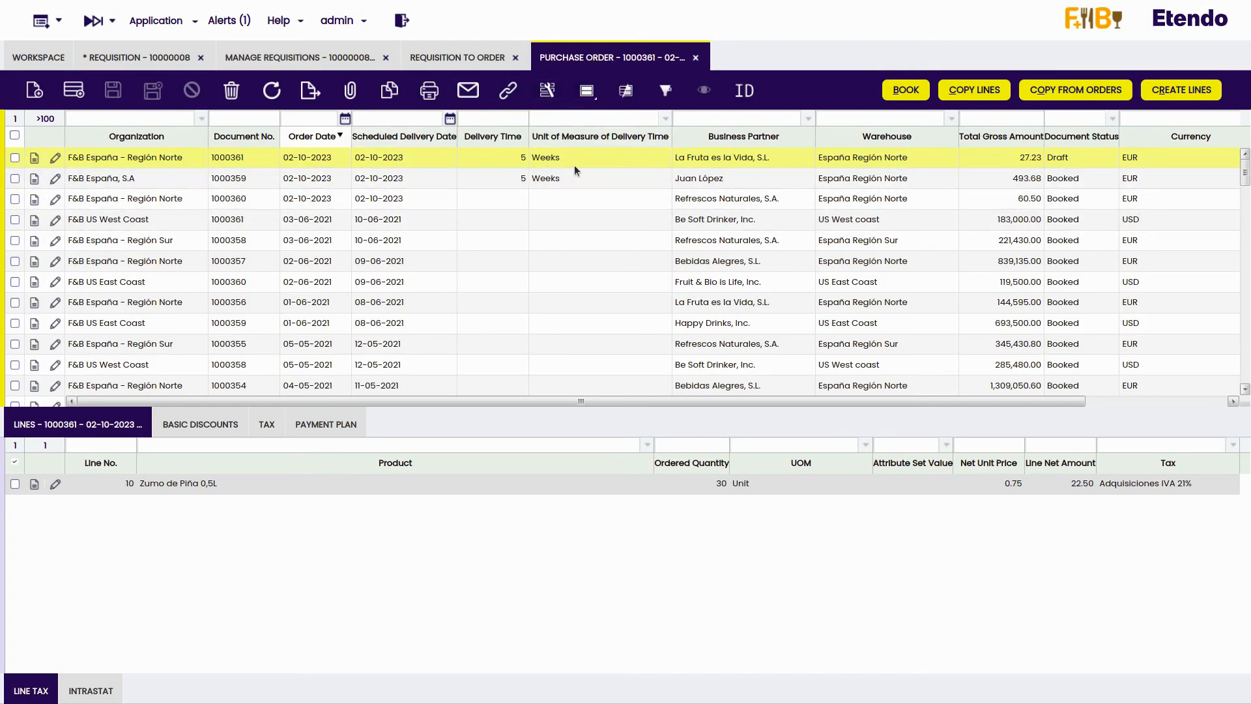
double_click(254, 160)
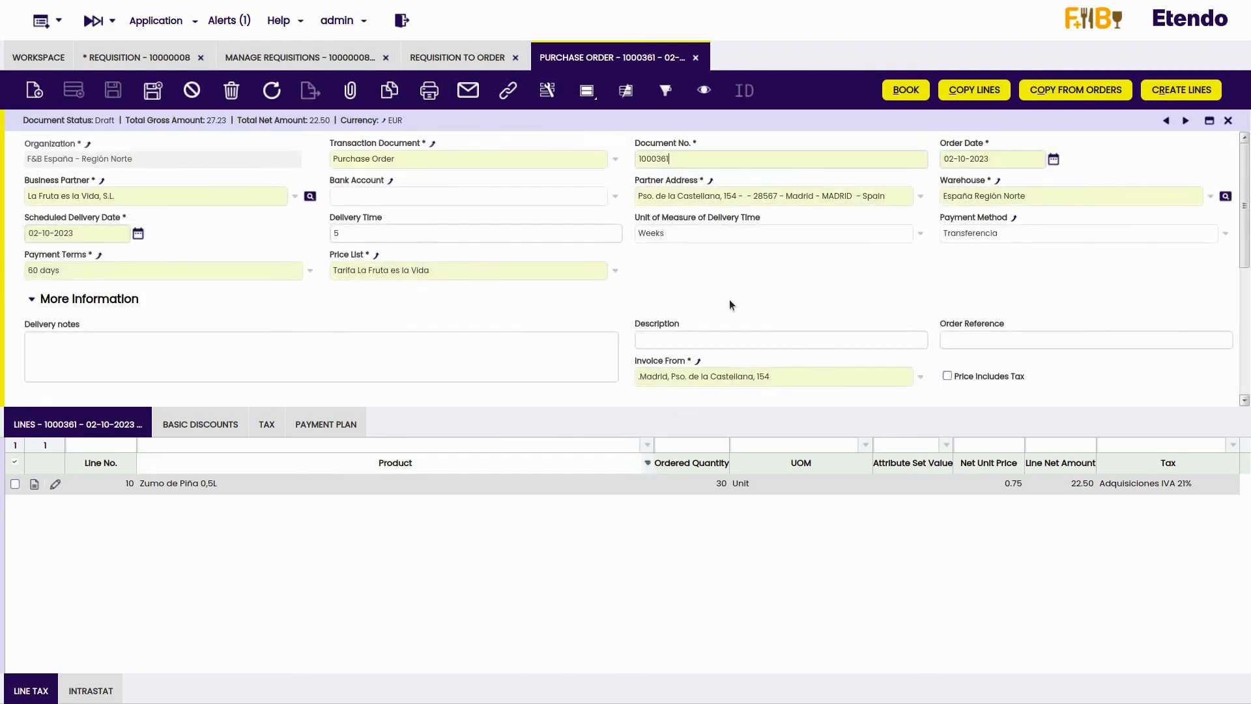
left_click(905, 91)
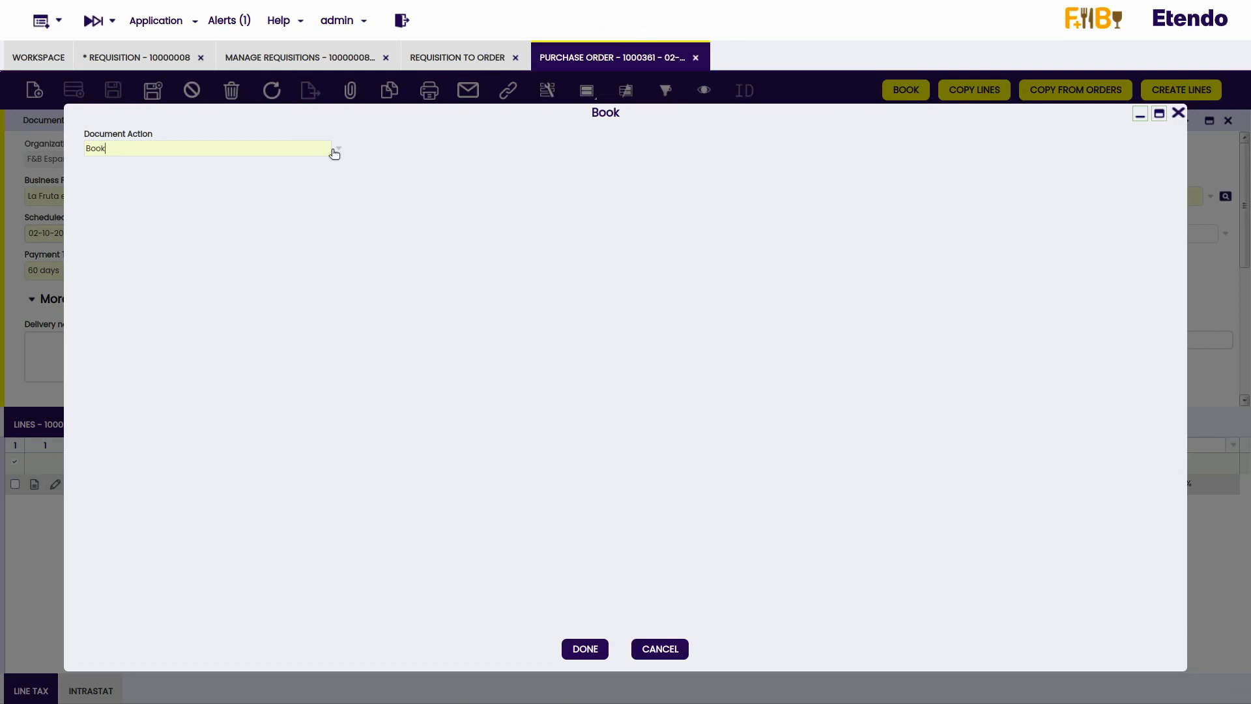
left_click(576, 648)
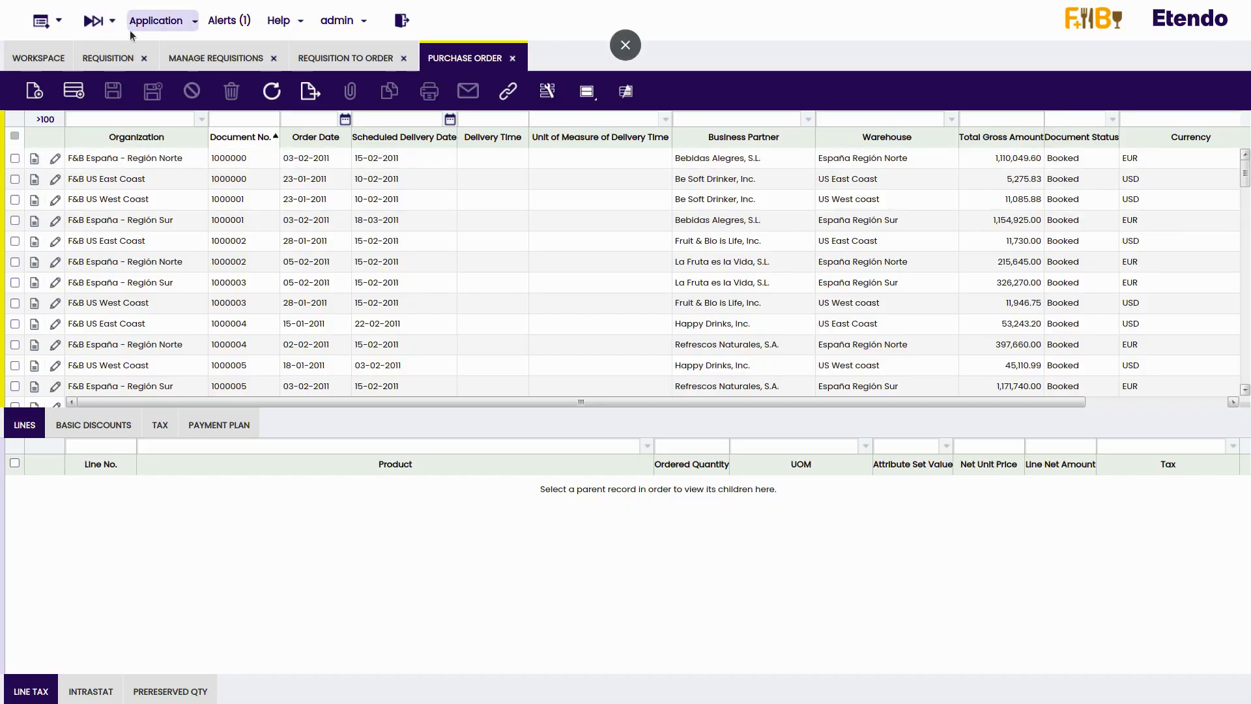
- Open the Goods Receipt and Pending Goods Receipts windows
left_click(121, 27)
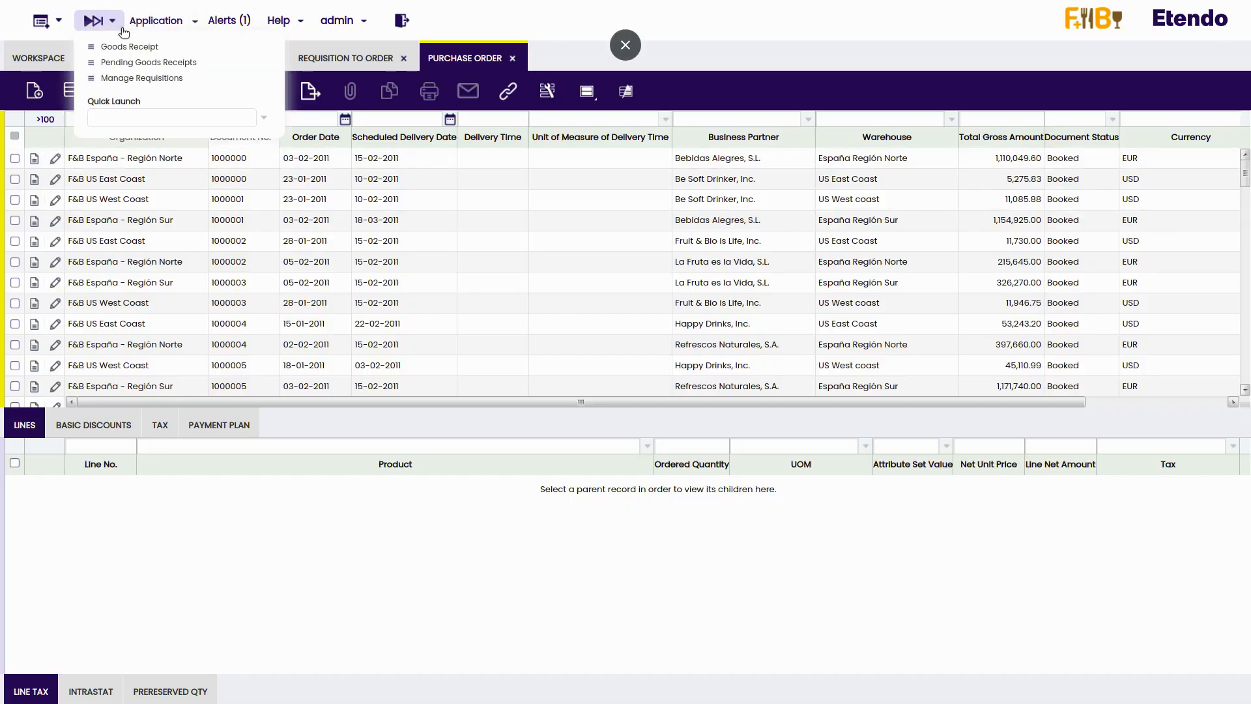
left_click(123, 45)
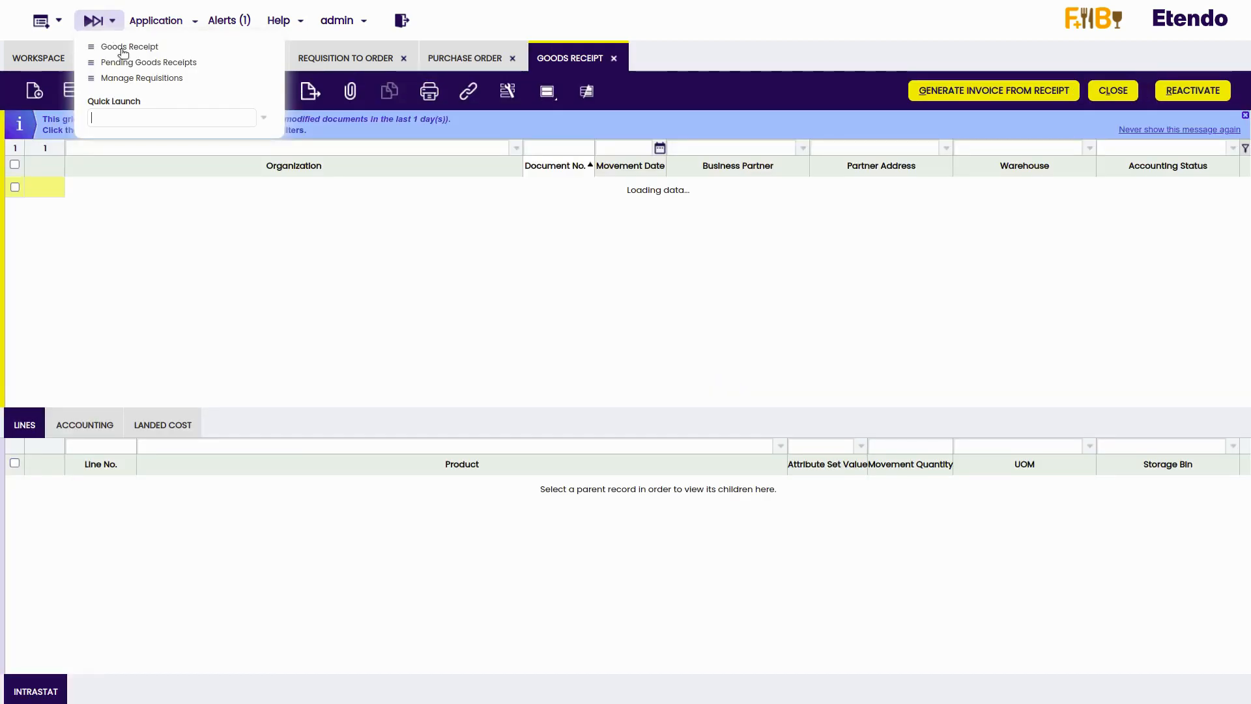
left_click(130, 63)
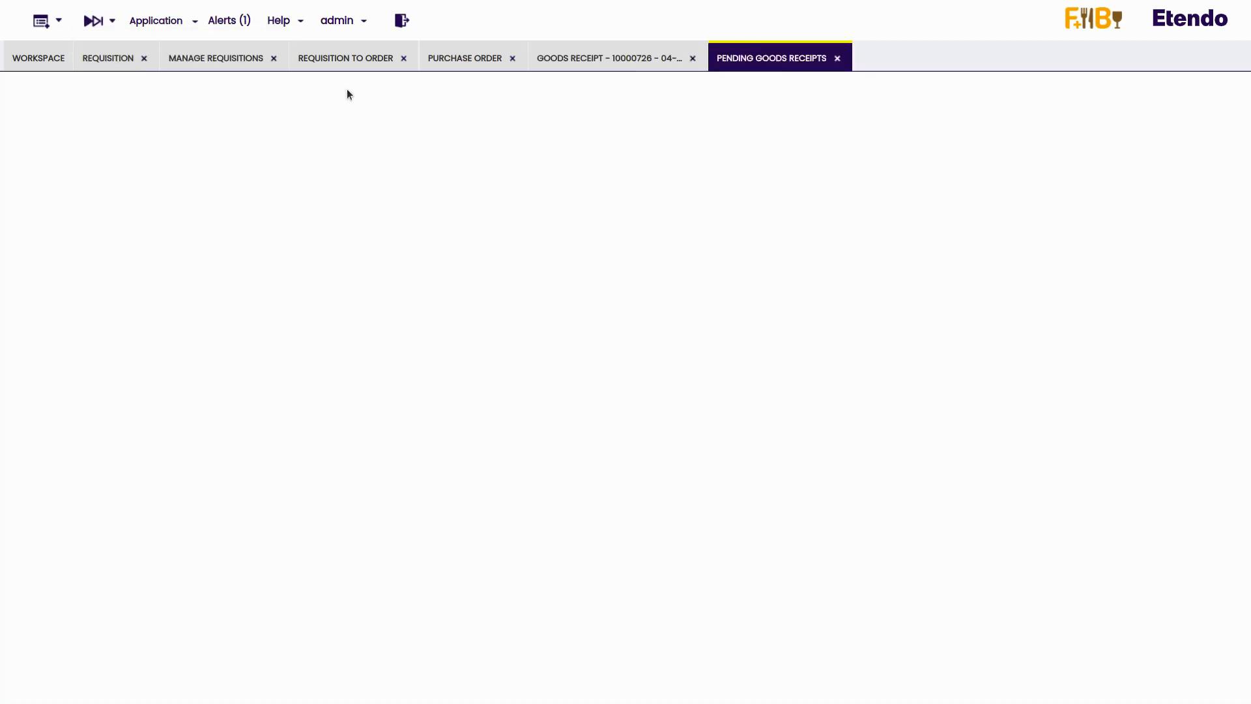
- Start a new goods receipt with La Fruta es la Vida, S.L. as the business partner
left_click(548, 62)
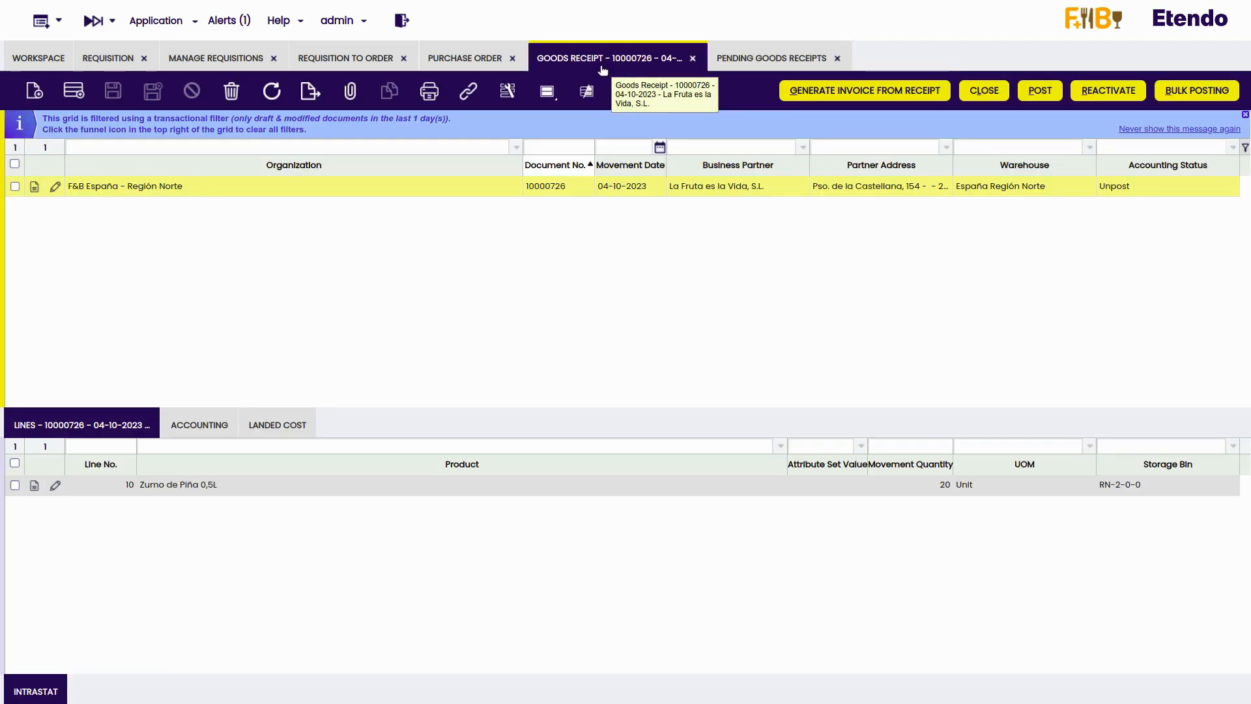
left_click(46, 94)
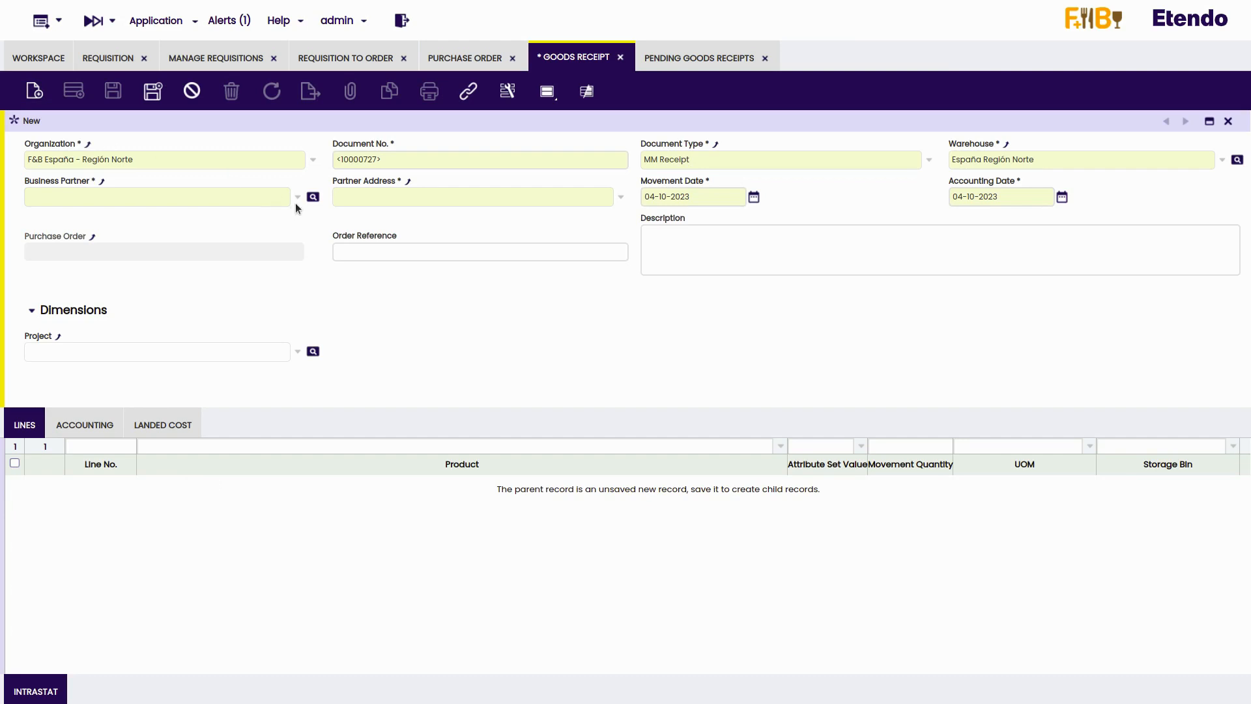
left_click(298, 197)
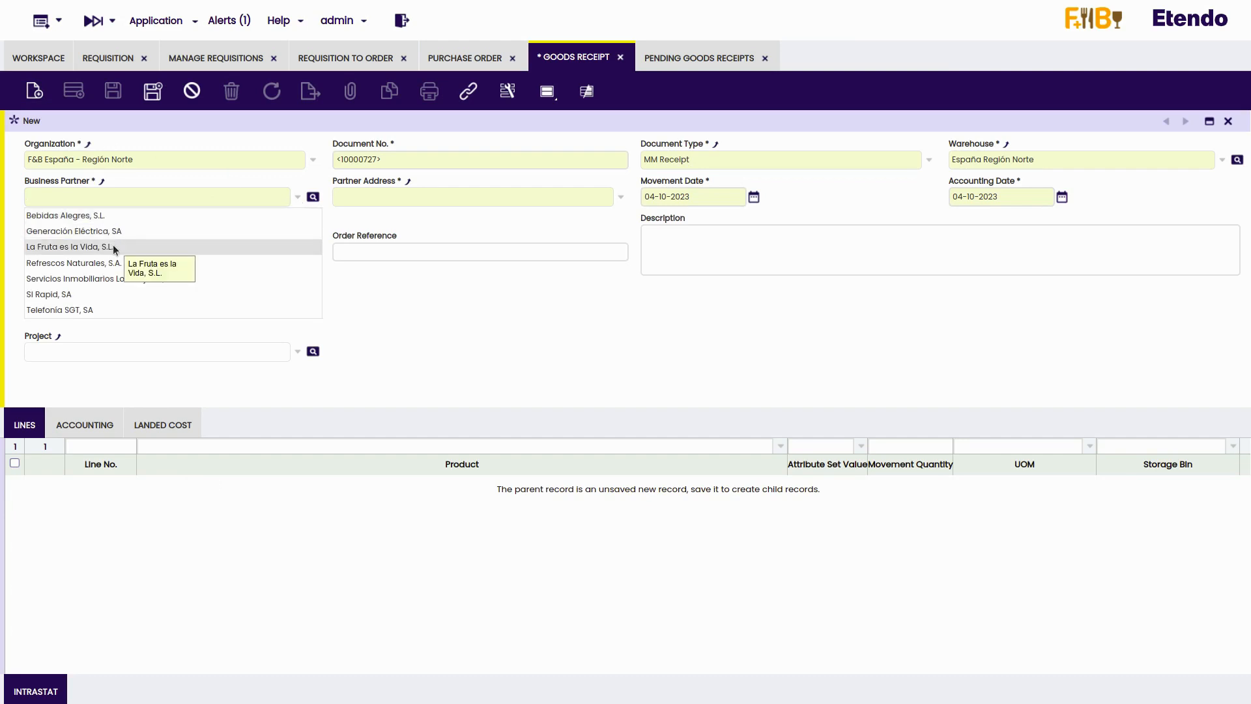
left_click(113, 248)
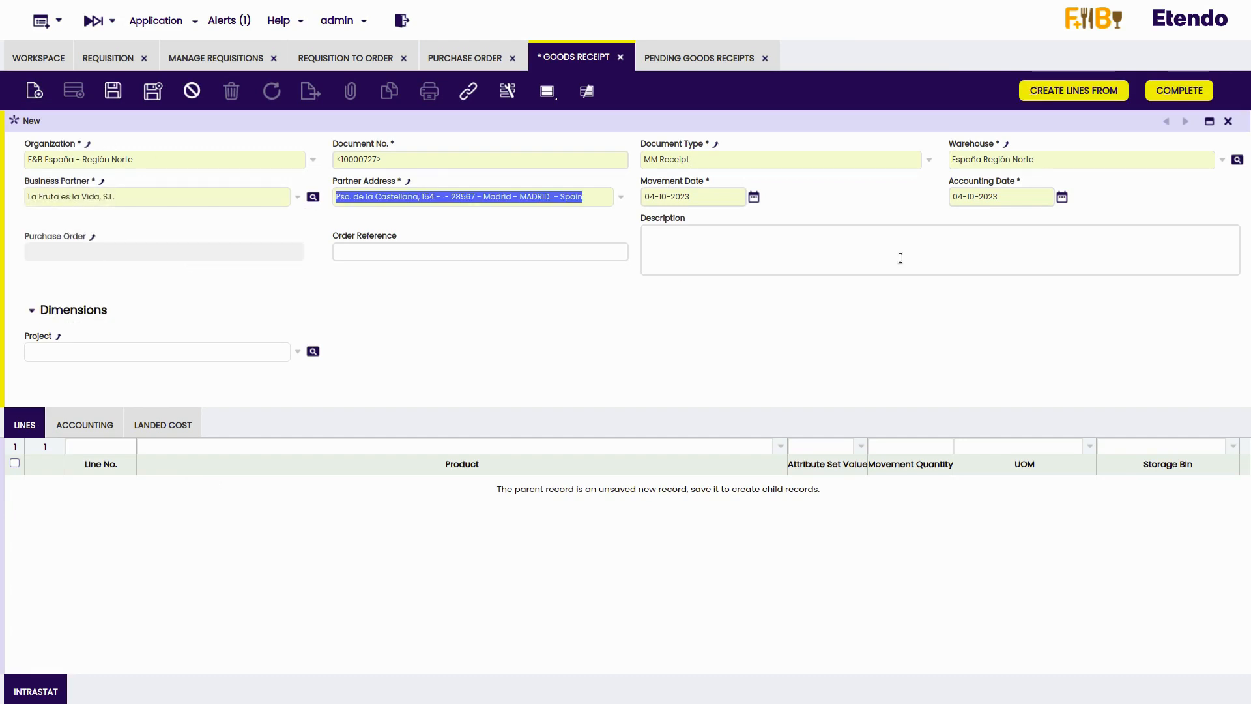
- Begin creating the receipt lines from the supplier's order dated 04-10-2023, with Rn-0-0-0 as the warehouse position
left_click(1069, 101)
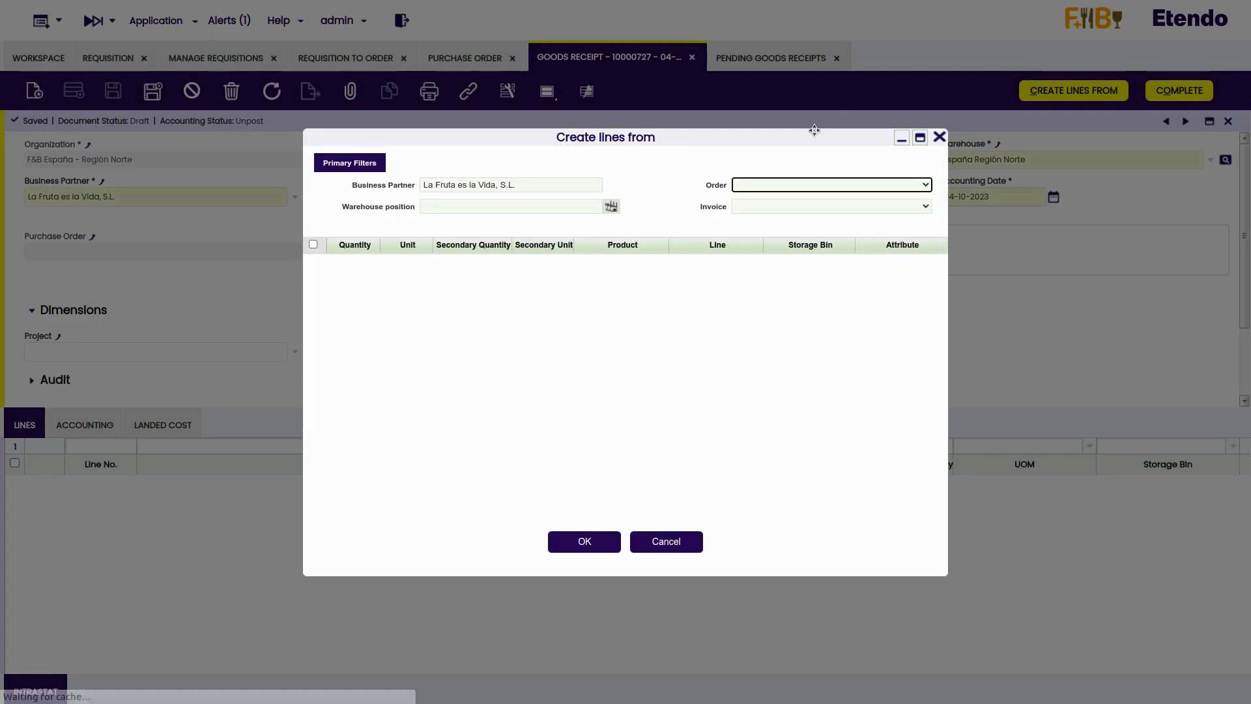
left_click(611, 206)
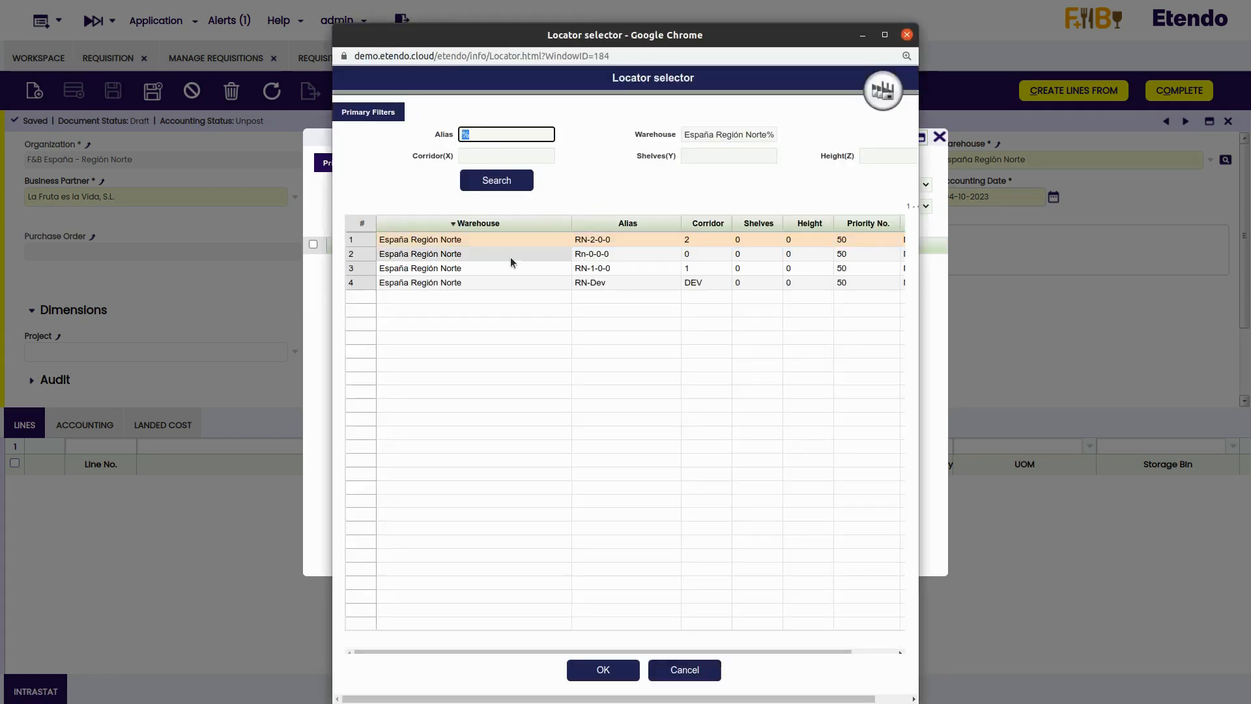
left_click(509, 263)
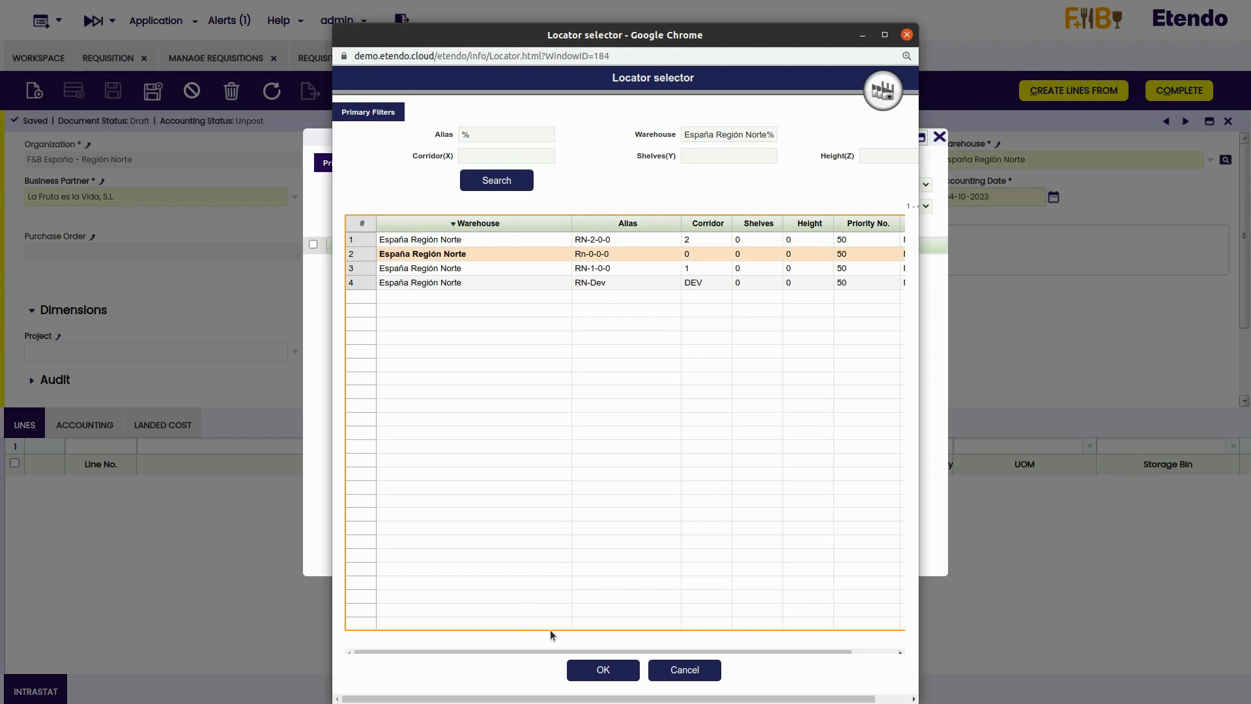
left_click(591, 664)
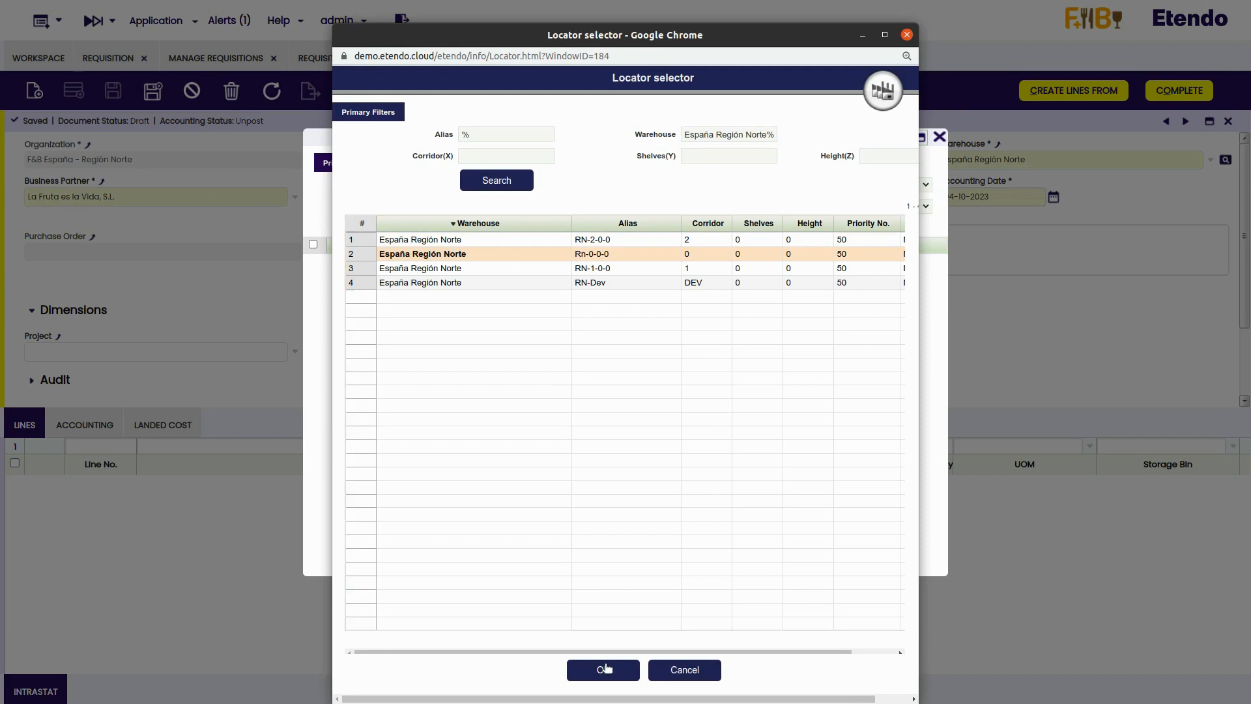
left_click(889, 186)
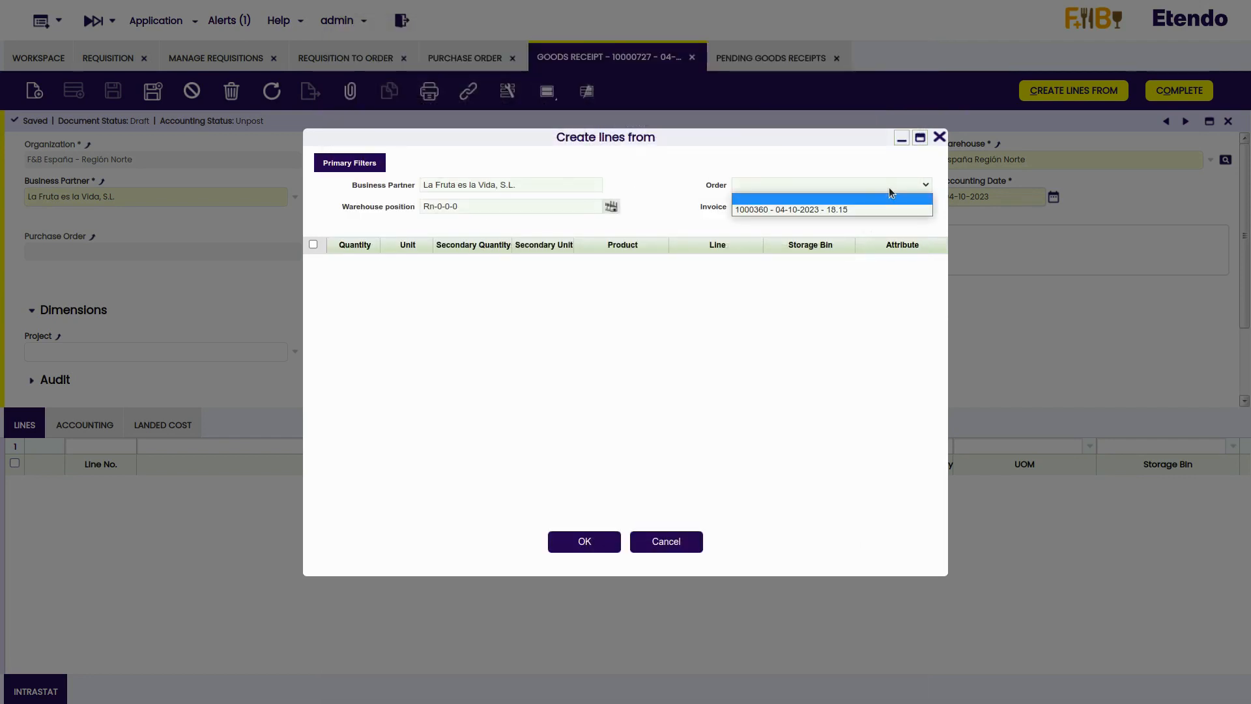
left_click(841, 209)
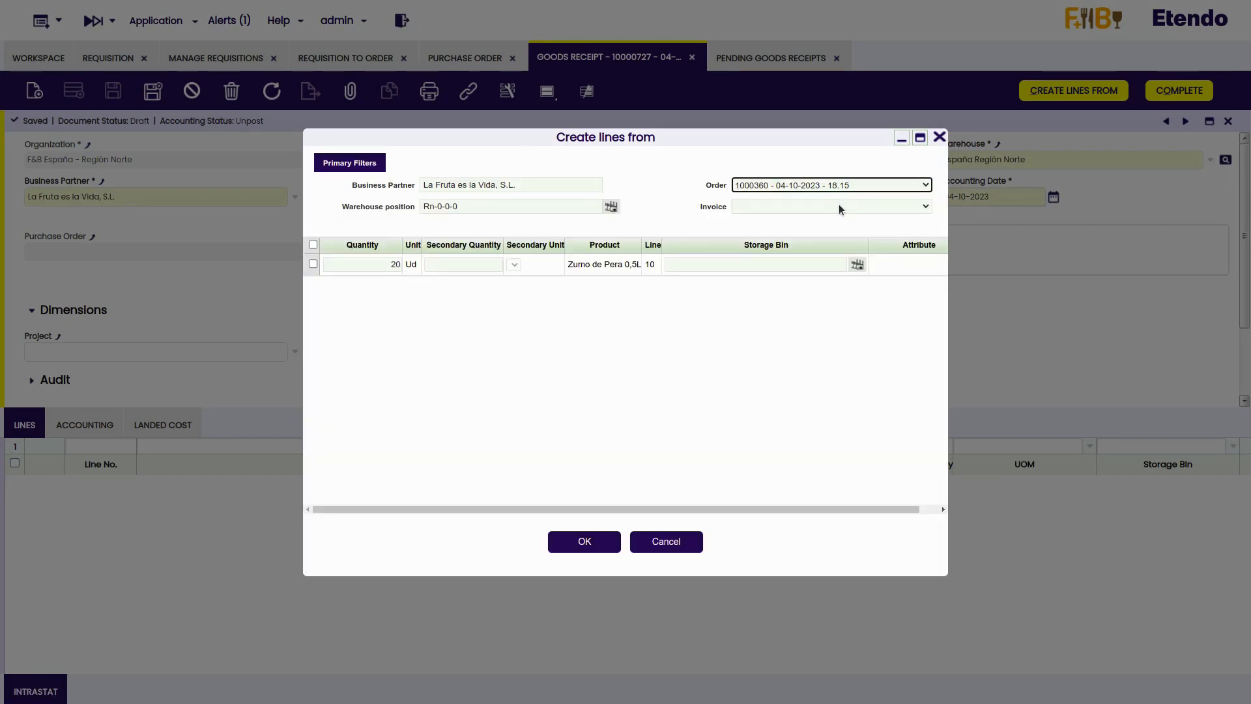
- Add the Zumo de Pera 0,5L order line to the goods receipt and complete the receipt
left_click(313, 264)
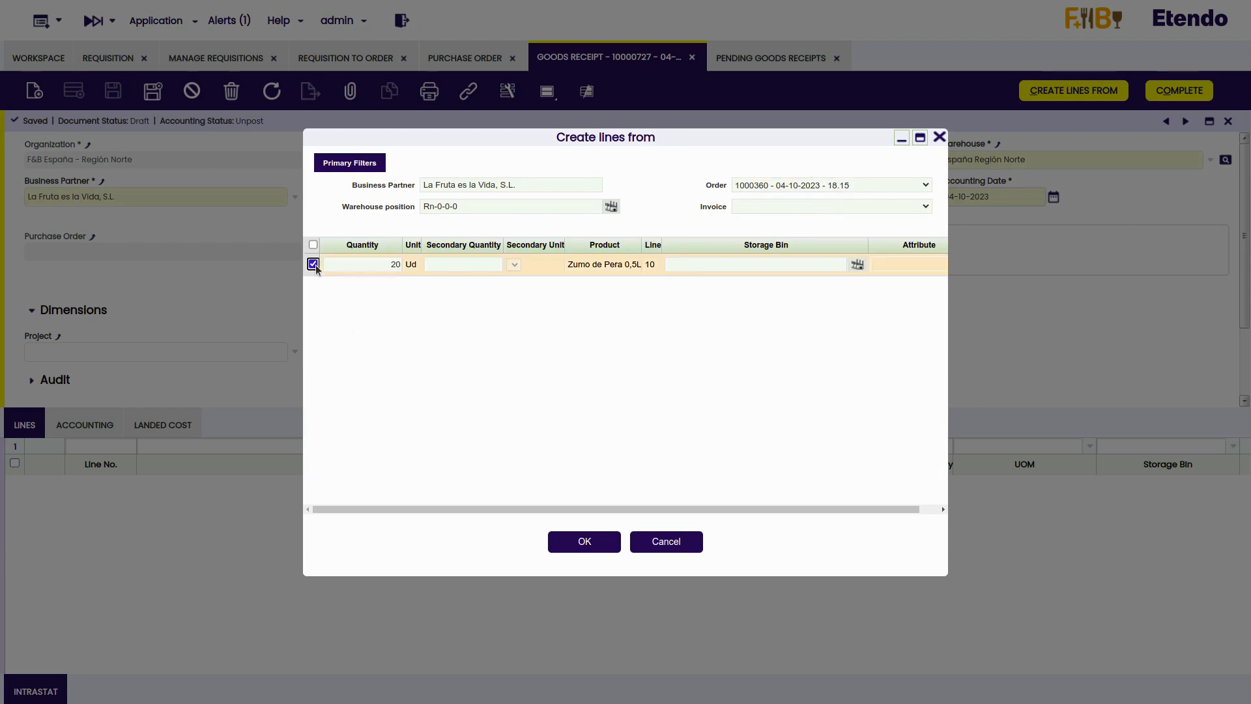
left_click(574, 552)
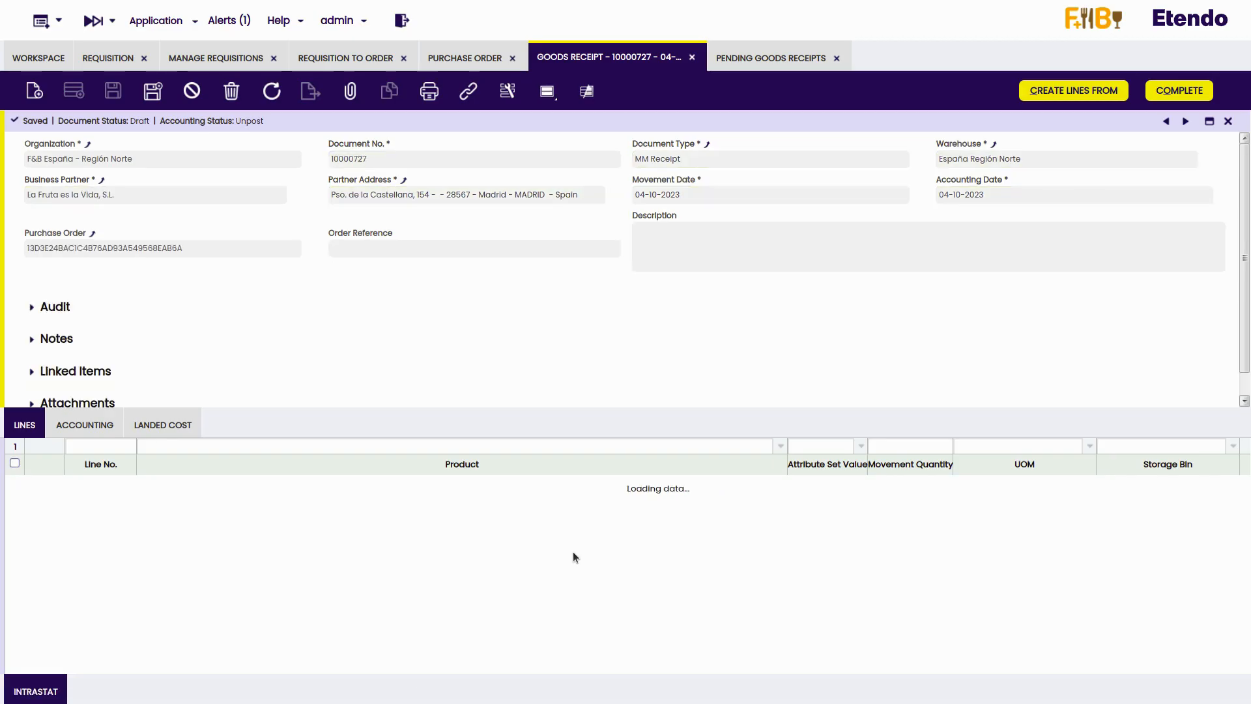
left_click(1166, 94)
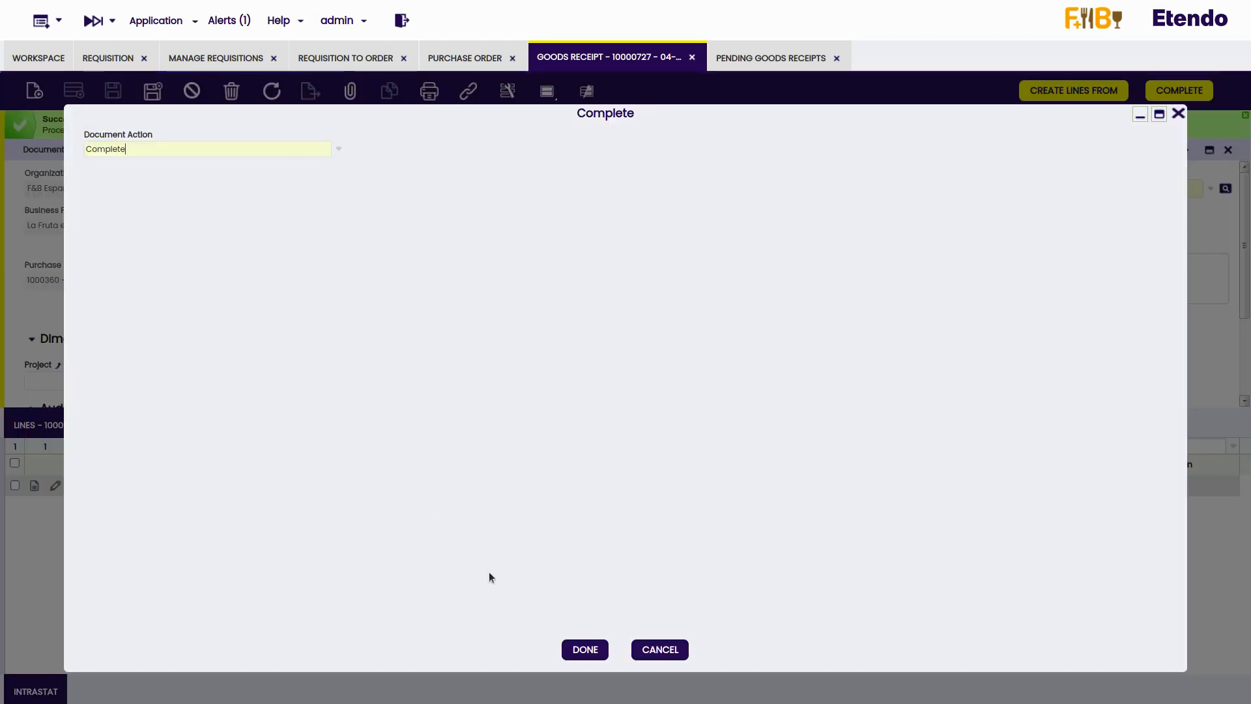
left_click(585, 649)
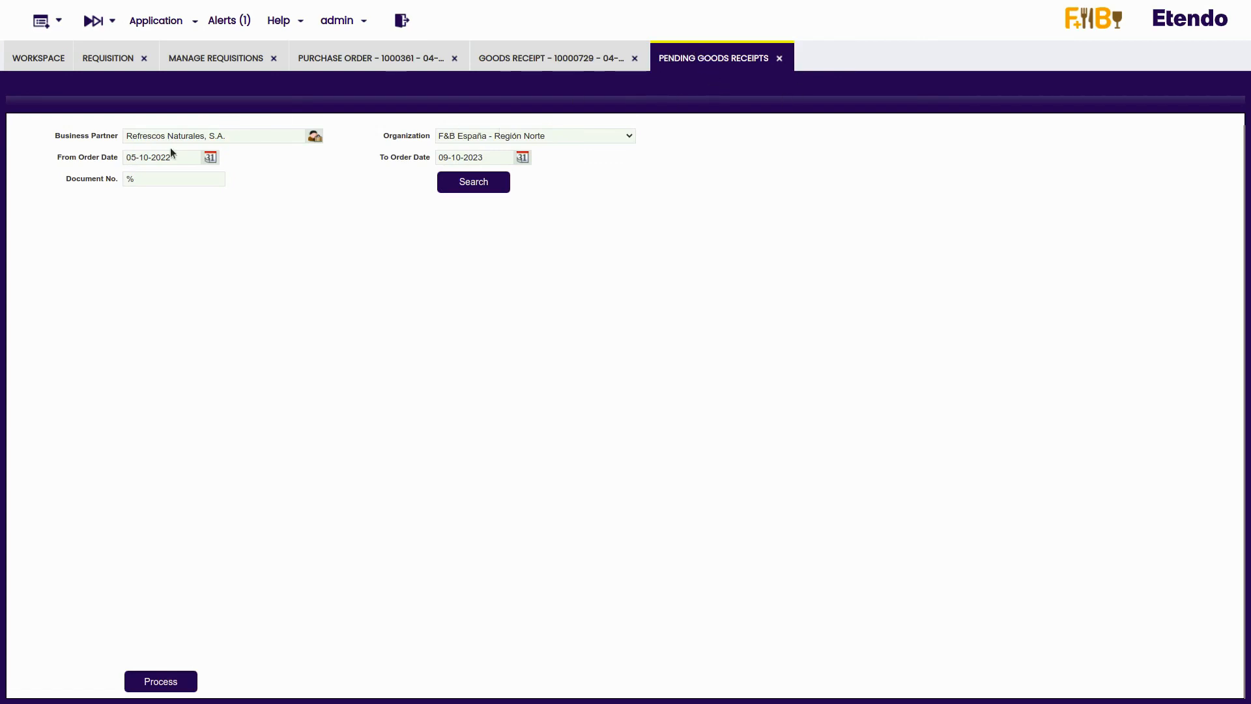
- Search the pending receipts of Refrescos Naturales, S.A. and assign bin RN-2-0-0 to both the Bebida Energética 0,5L and Cola 0,5L lines
left_click(461, 190)
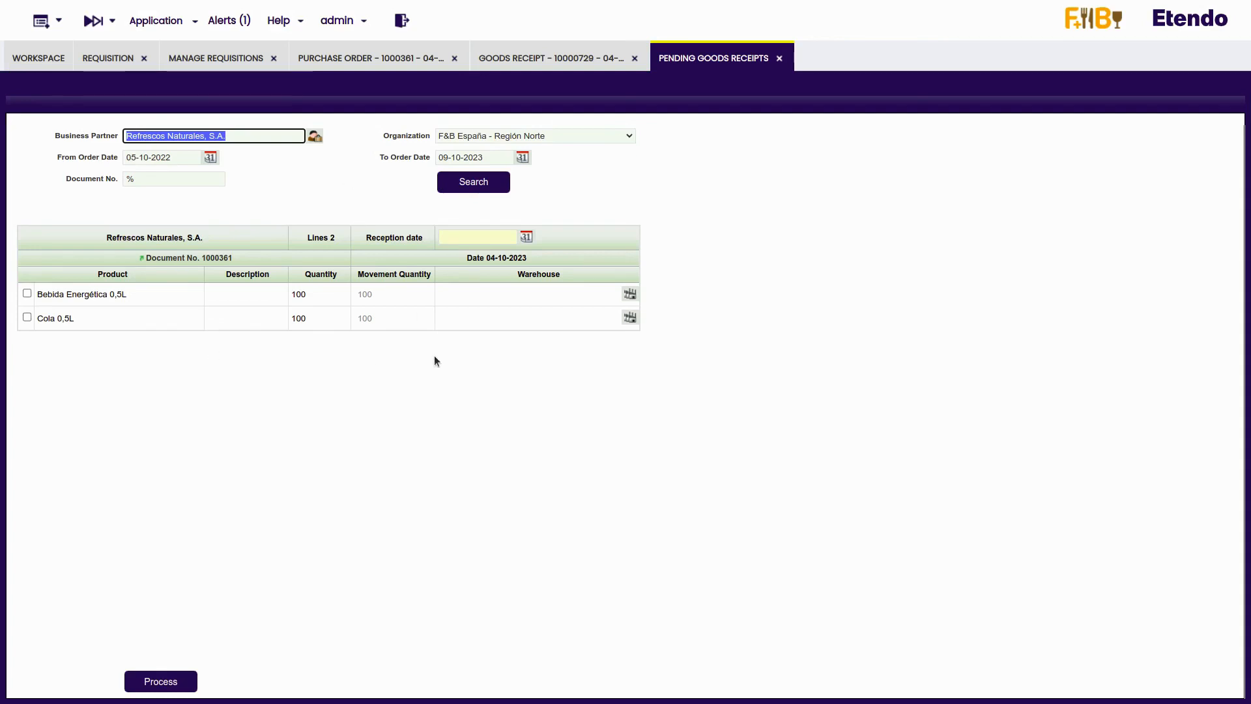
left_click(27, 293)
left_click(26, 317)
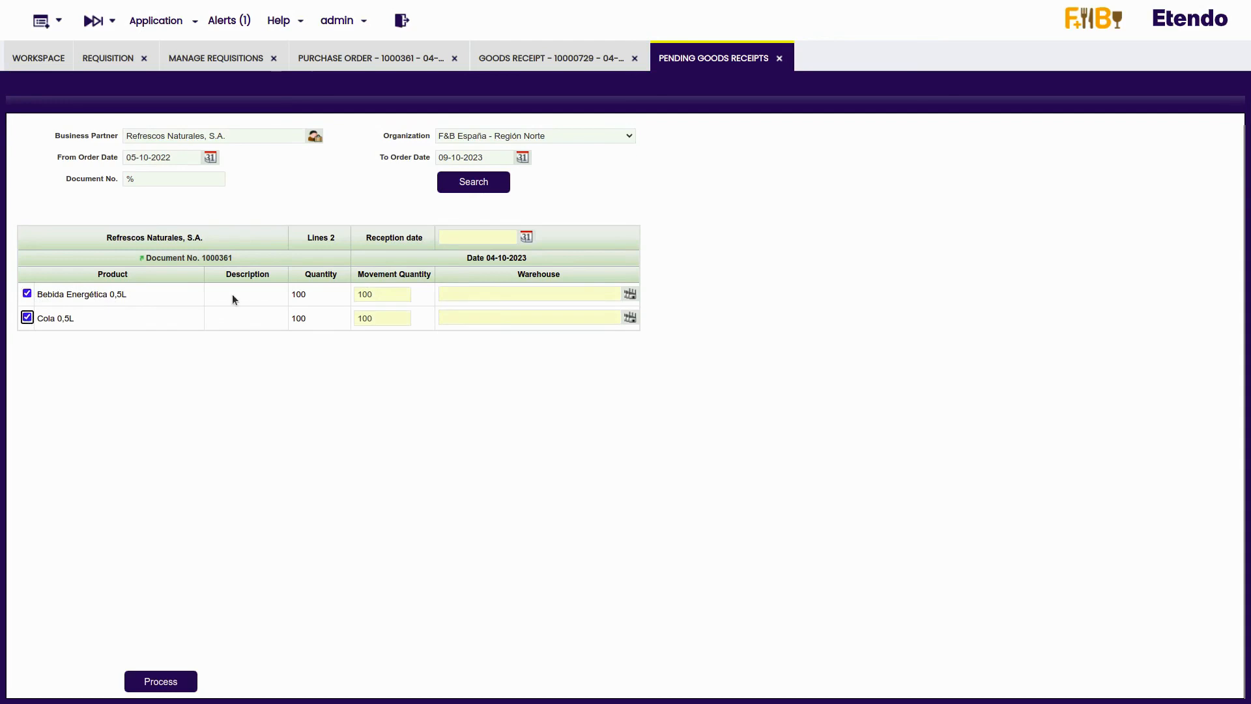
left_click(629, 293)
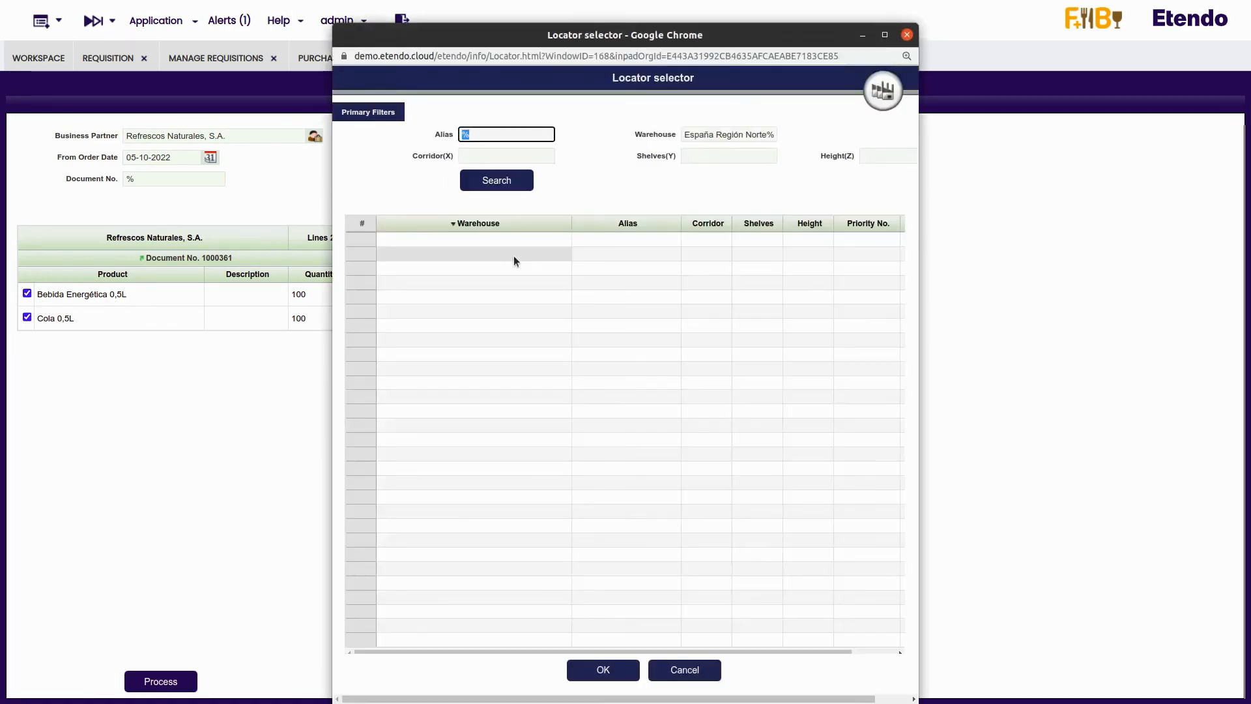
left_click(590, 669)
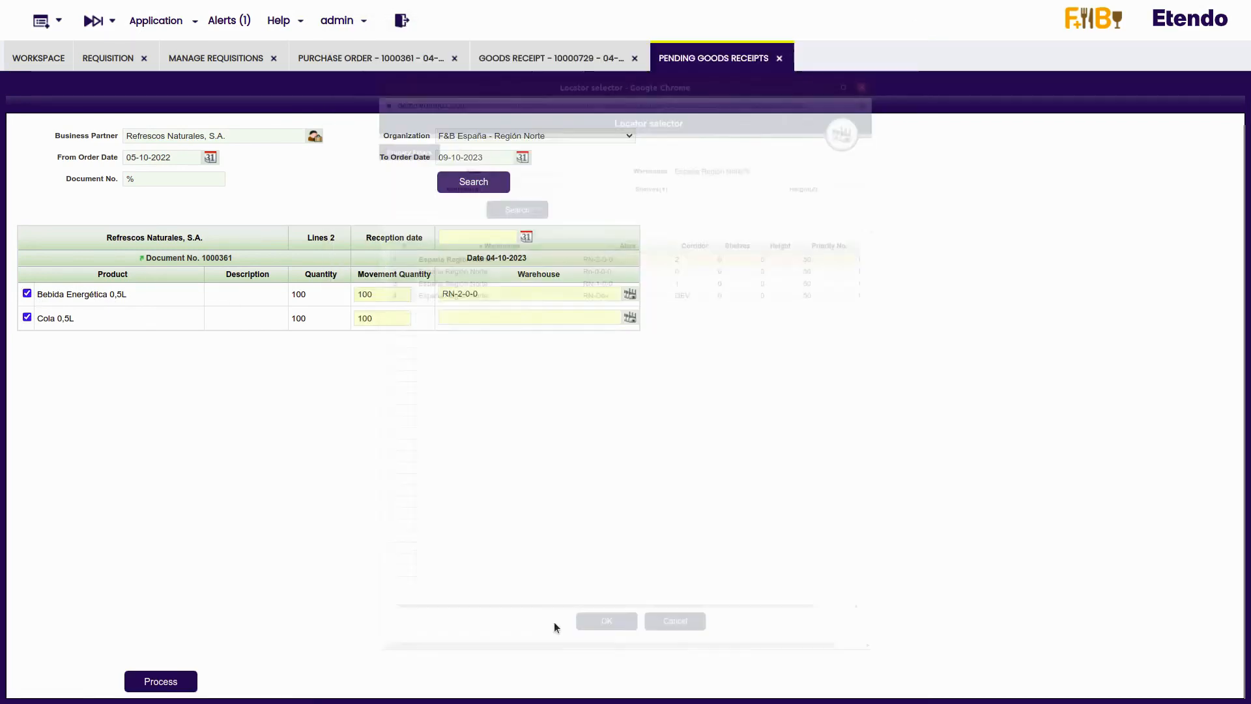
left_click(629, 318)
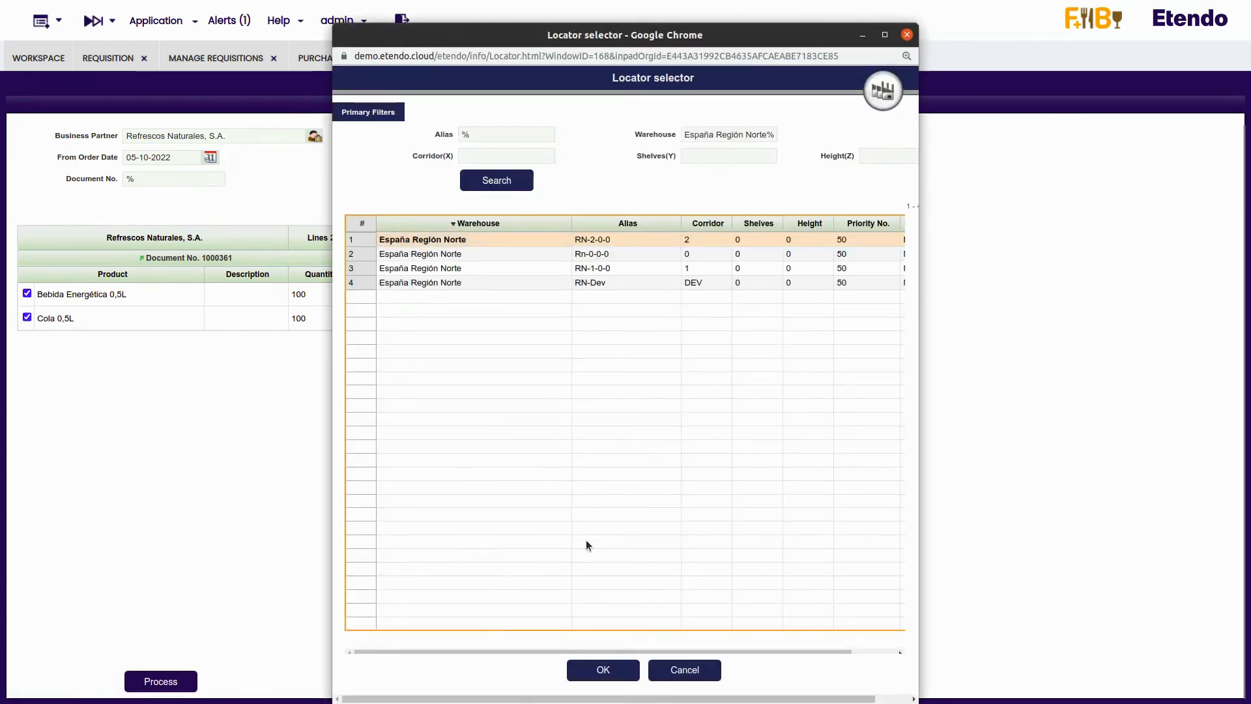
left_click(591, 669)
- Set the reception date to 06-10-2023 and process the selected pending receipt lines
left_click(525, 238)
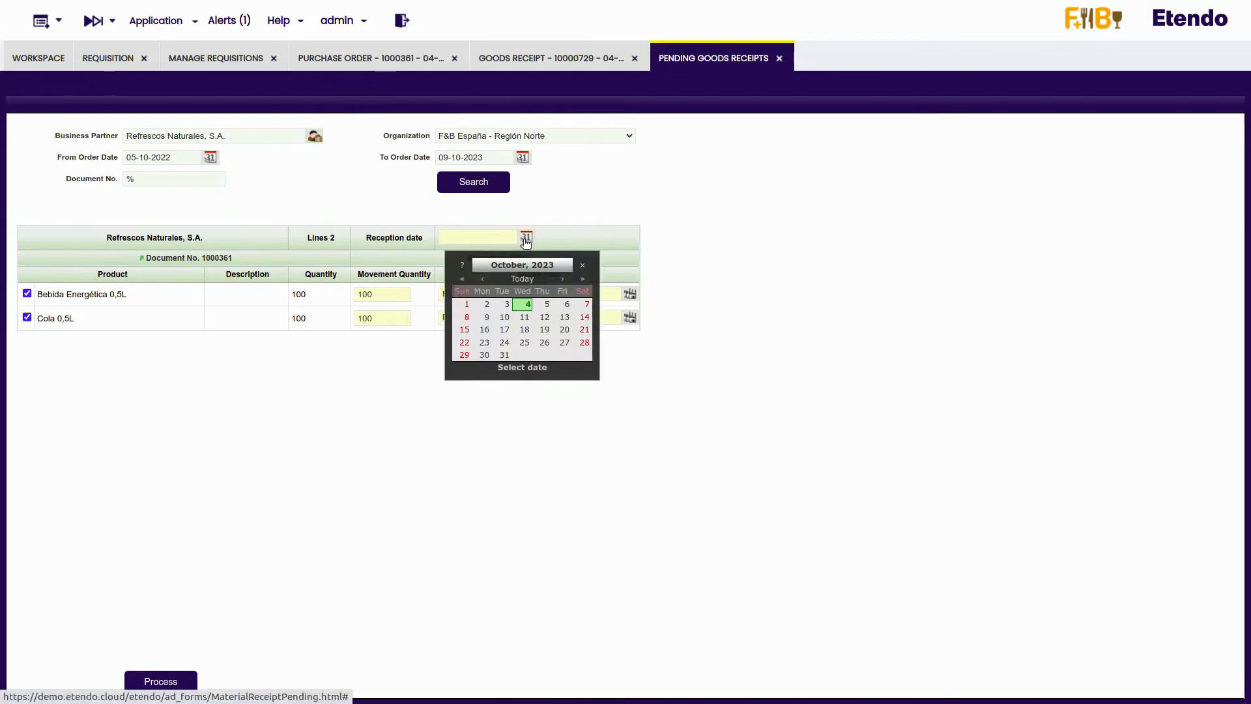
left_click(559, 306)
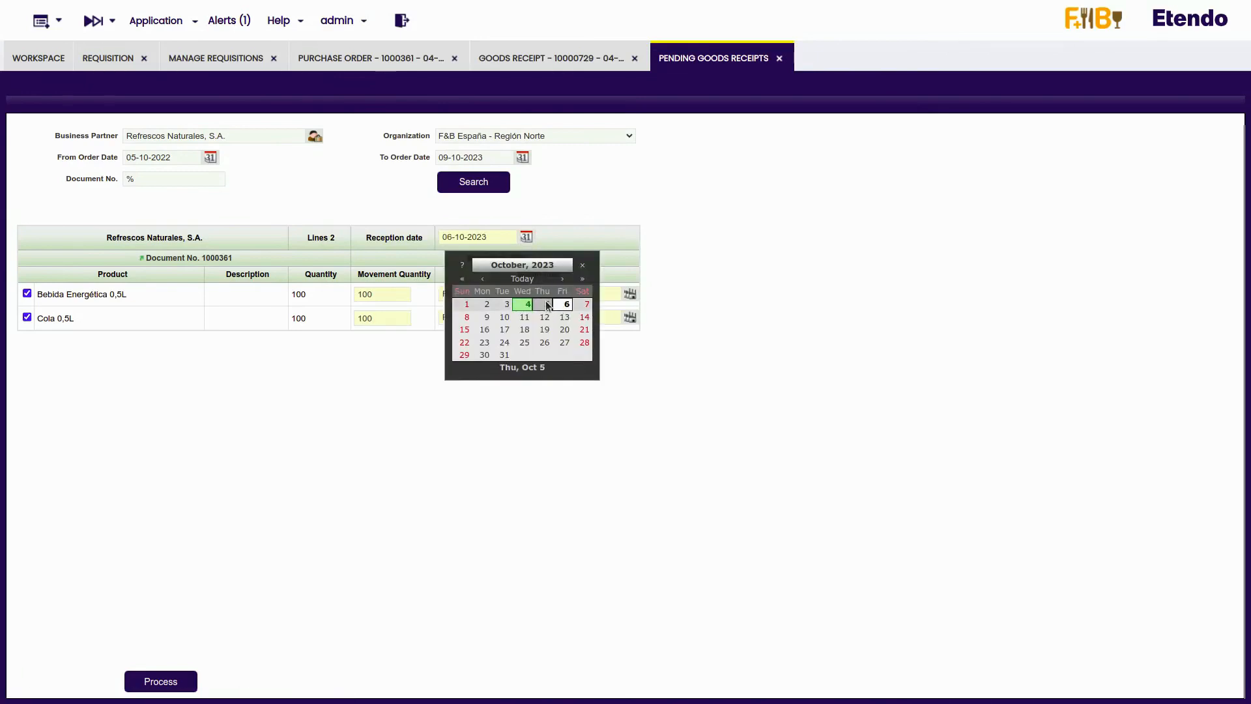
left_click(353, 393)
left_click(174, 682)
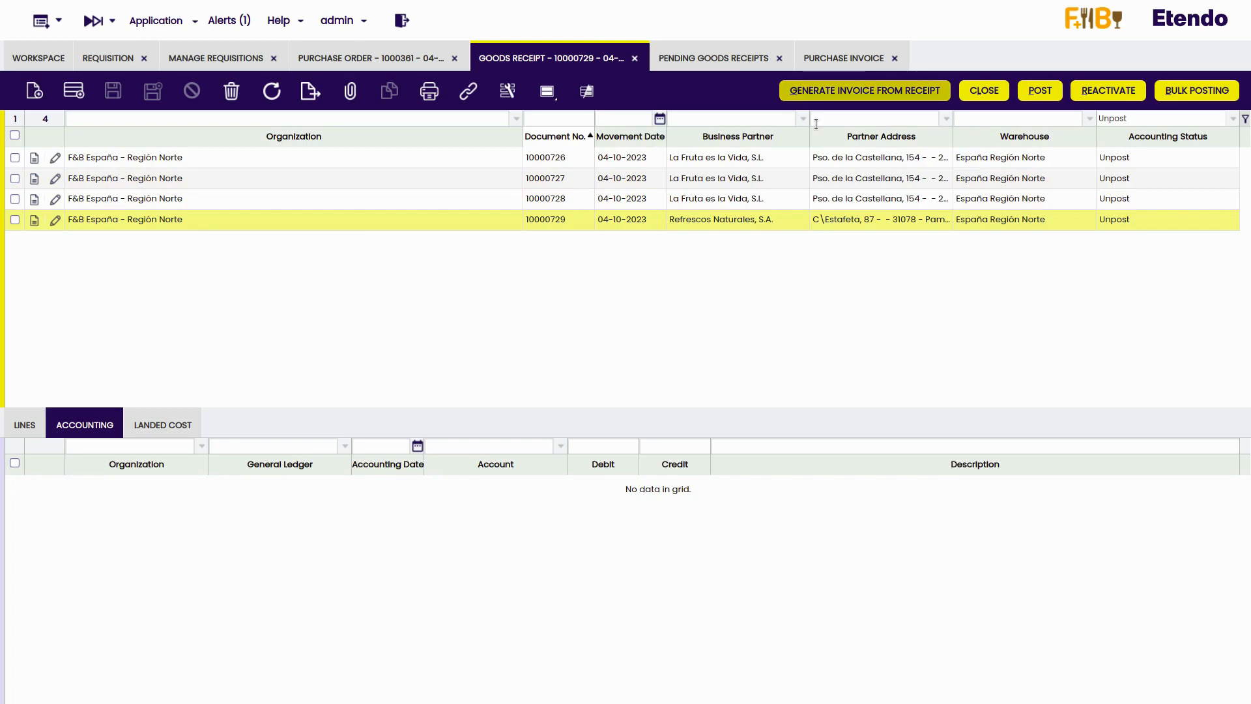
- Generate an invoice from the Refrescos Naturales, S.A. goods receipt using the Refrescos Naturales price list version
left_click(858, 90)
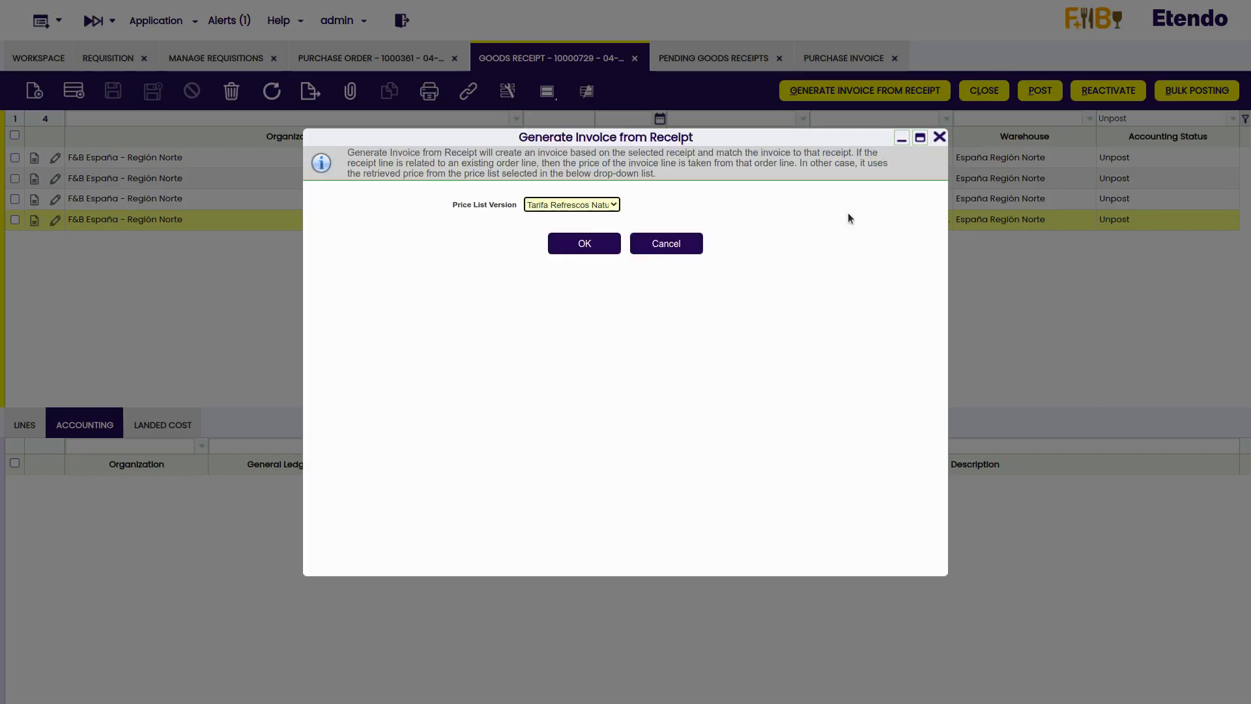
left_click(584, 243)
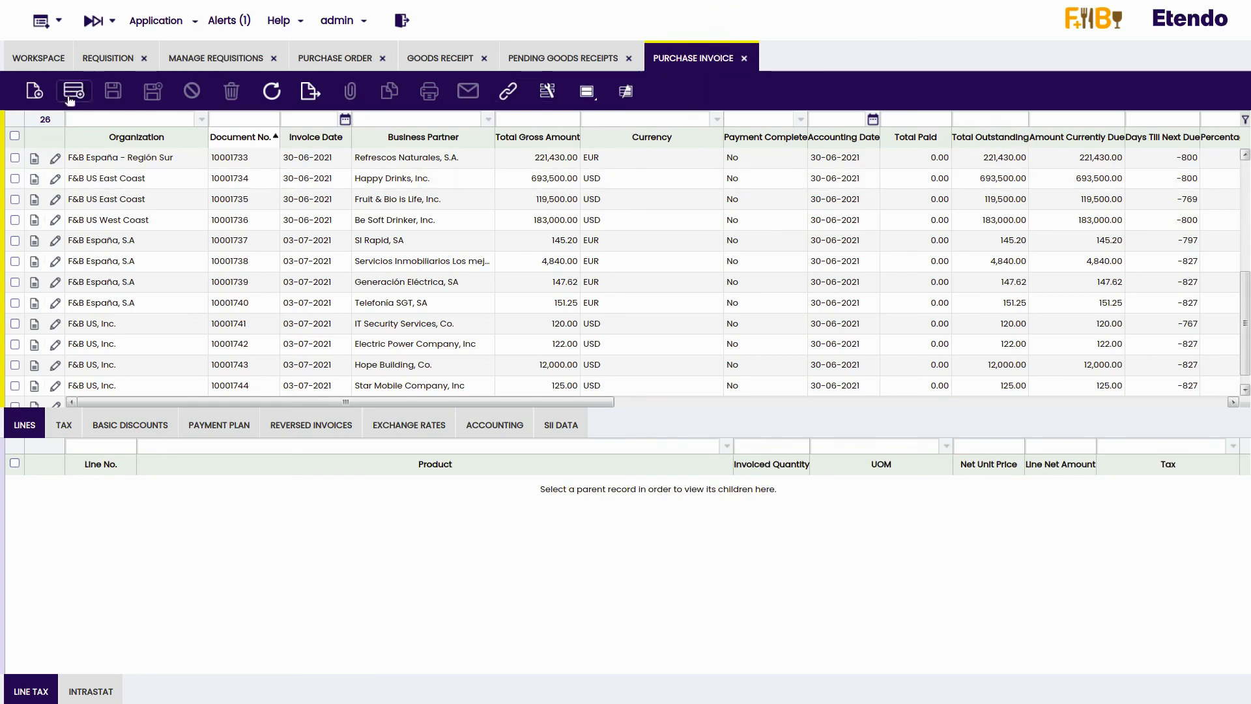
- Start a new purchase invoice for Refrescos Naturales, S.A. and select the supplier's bank account
left_click(23, 93)
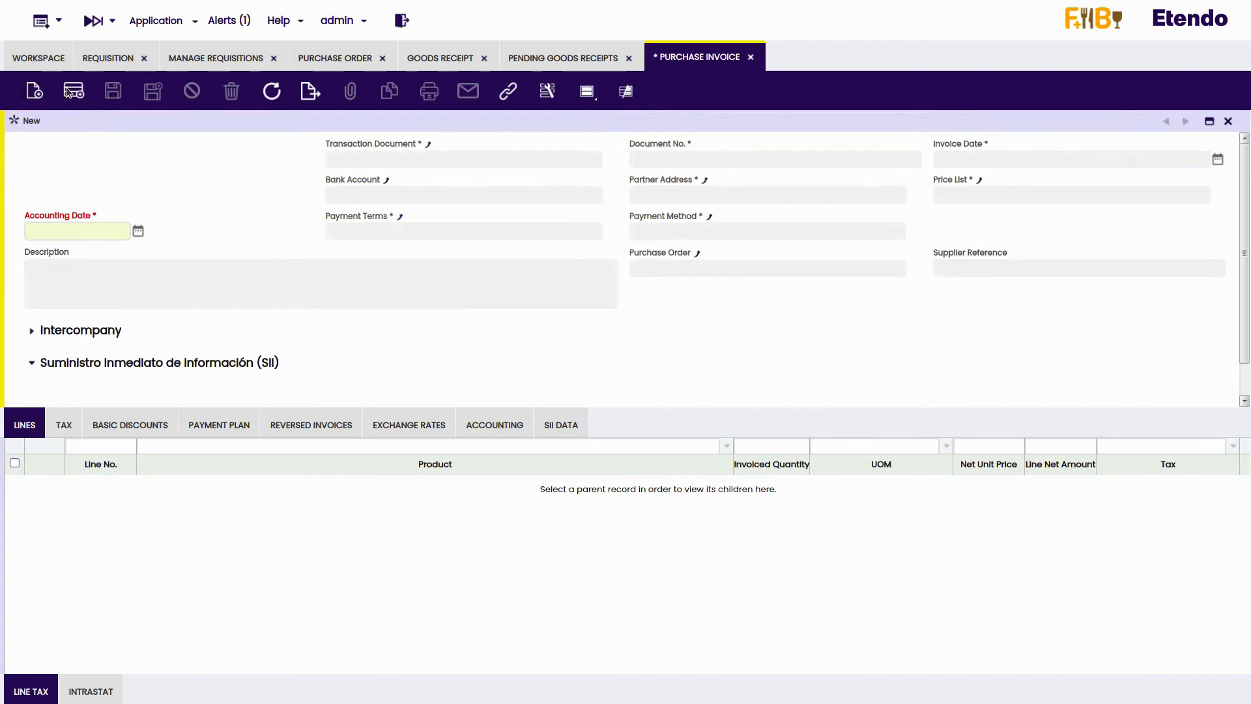
left_click(295, 196)
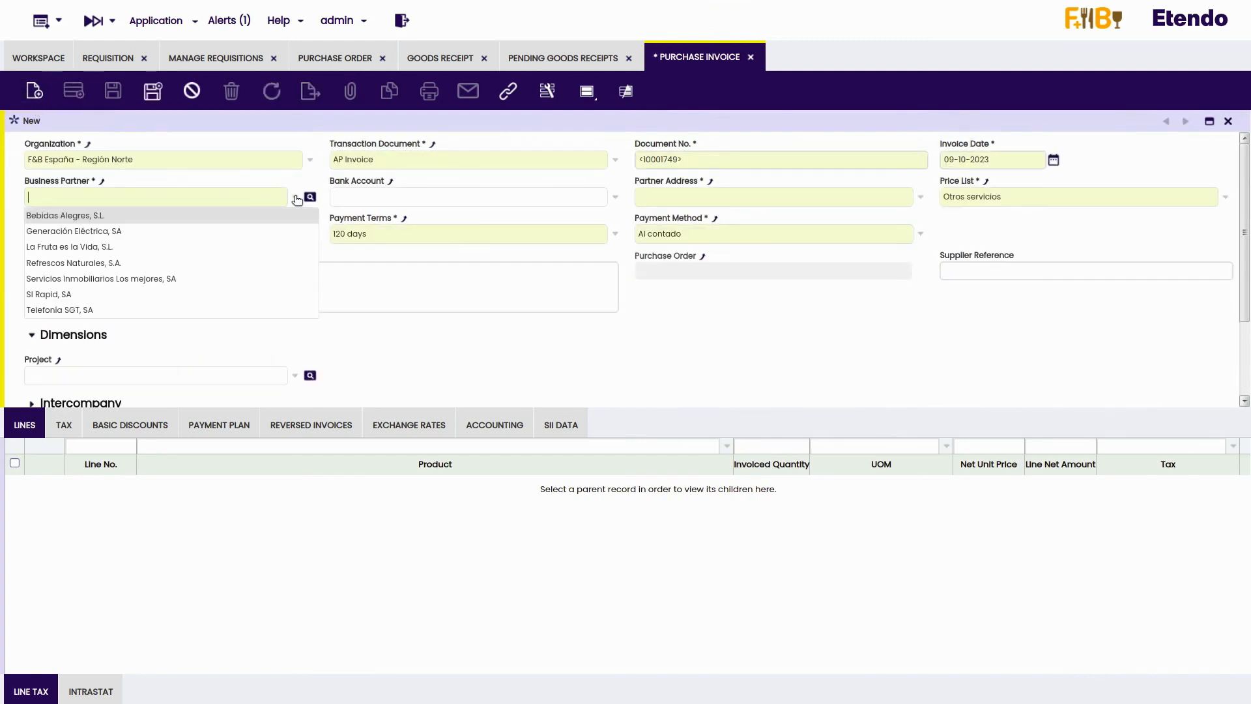
left_click(147, 262)
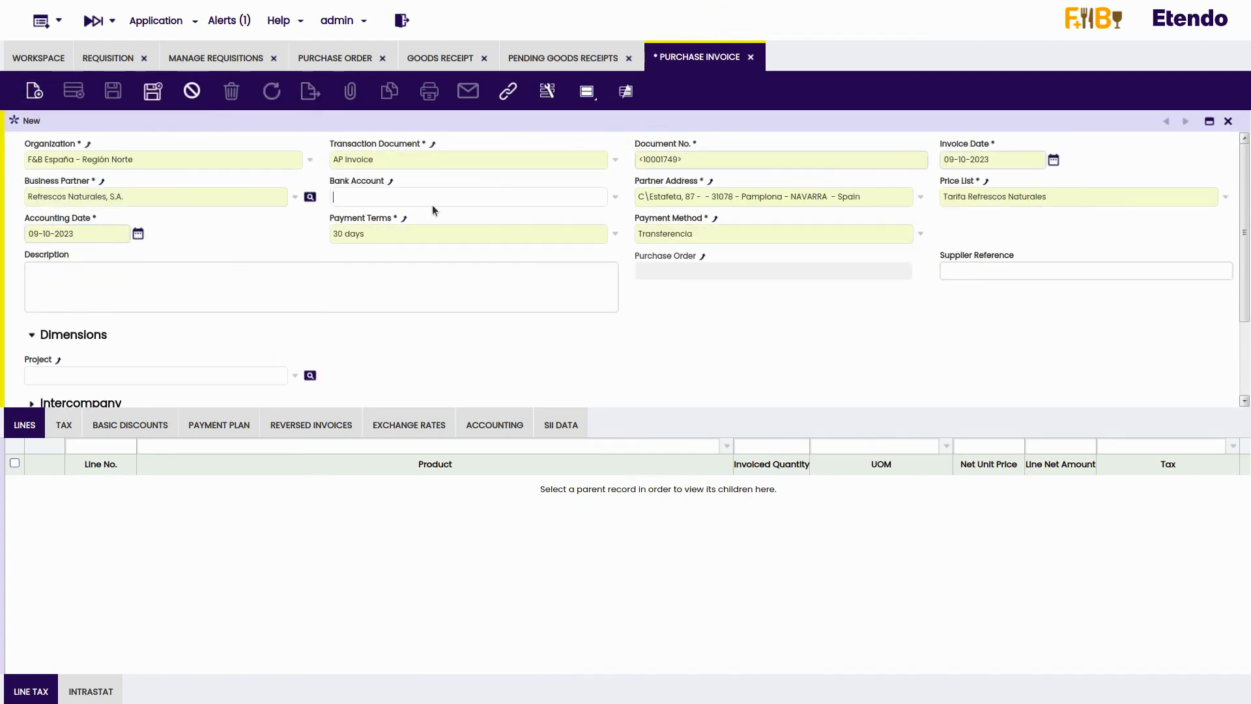
left_click(614, 198)
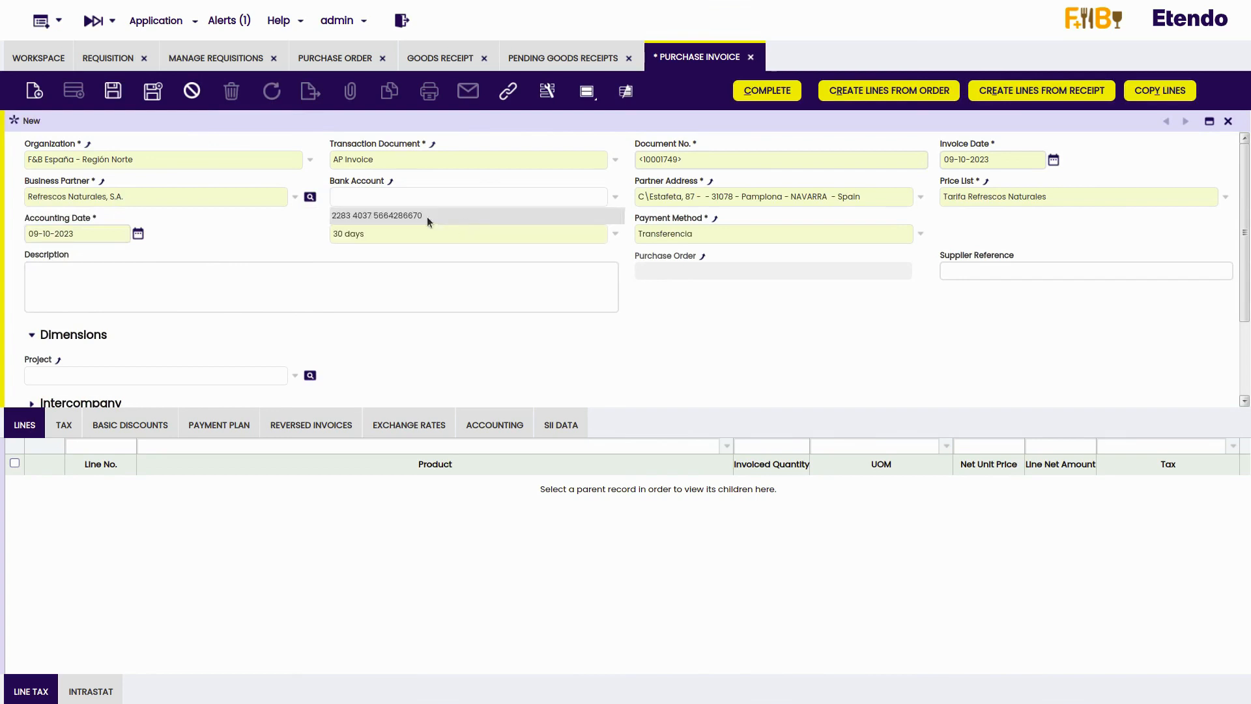
left_click(428, 216)
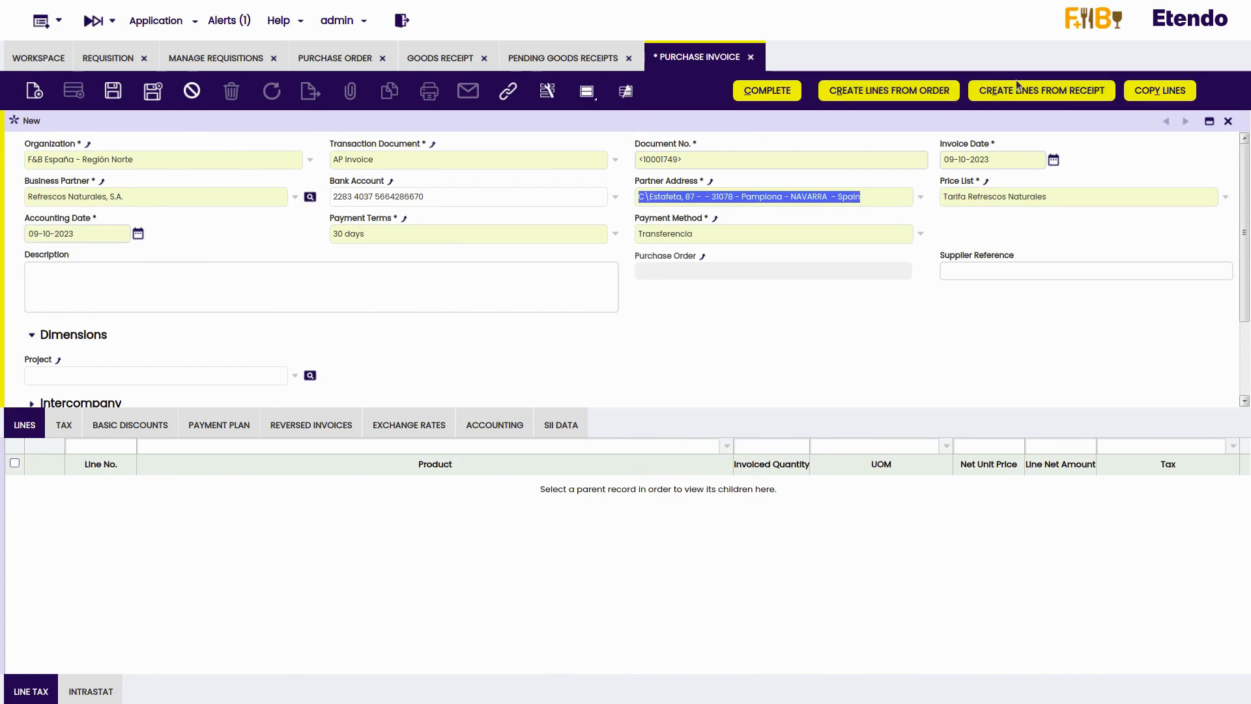
- Create invoice lines from the Bebida Energética 0,5L and Cola 0,5L receipt lines and complete the purchase invoice
left_click(1056, 93)
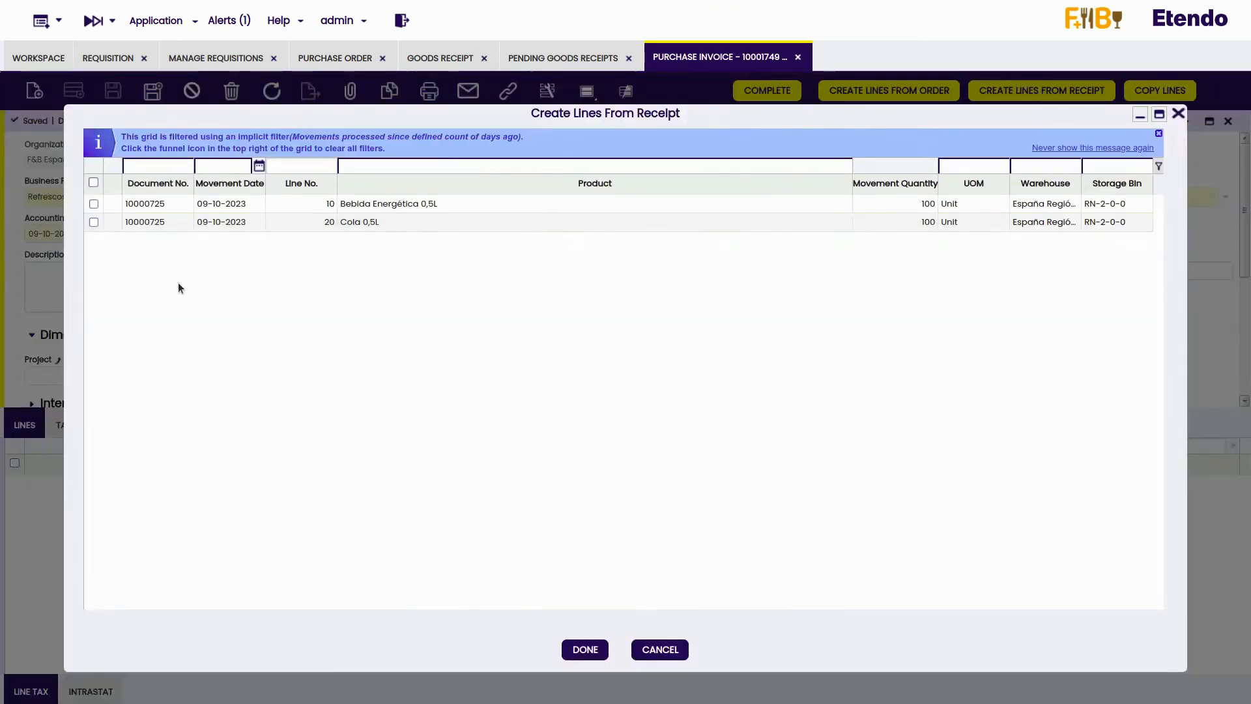
left_click(93, 203)
left_click(93, 221)
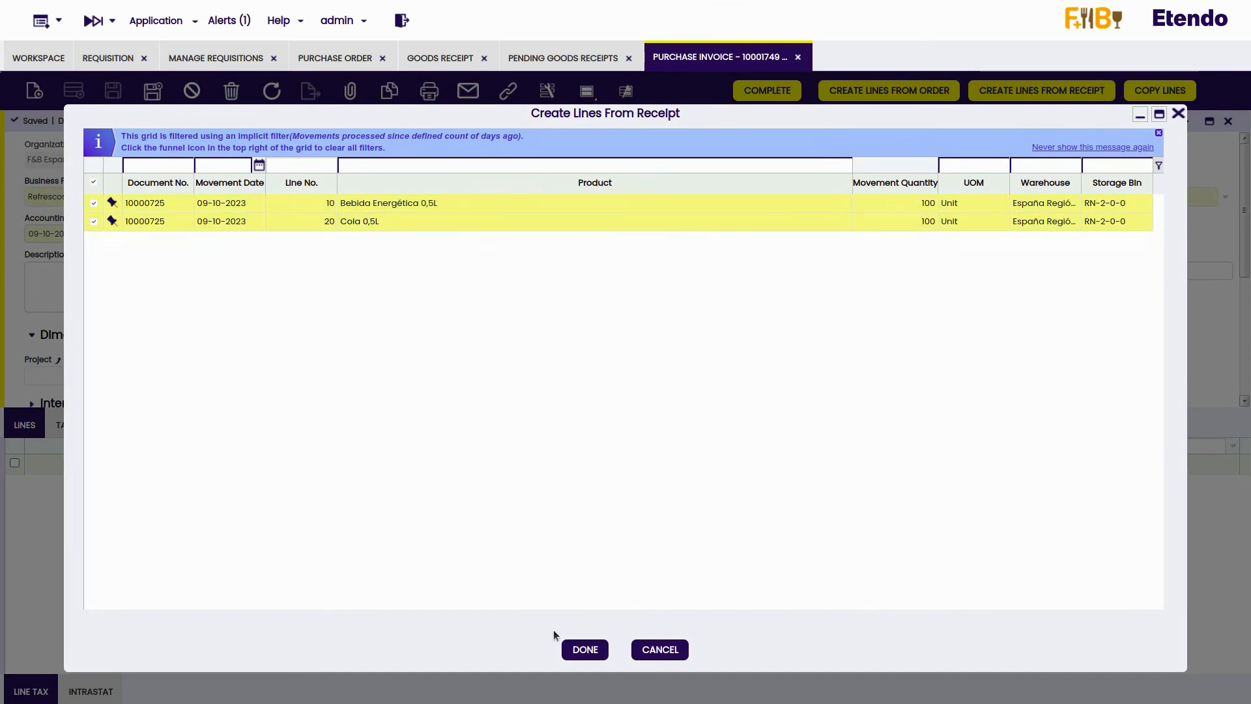
left_click(584, 649)
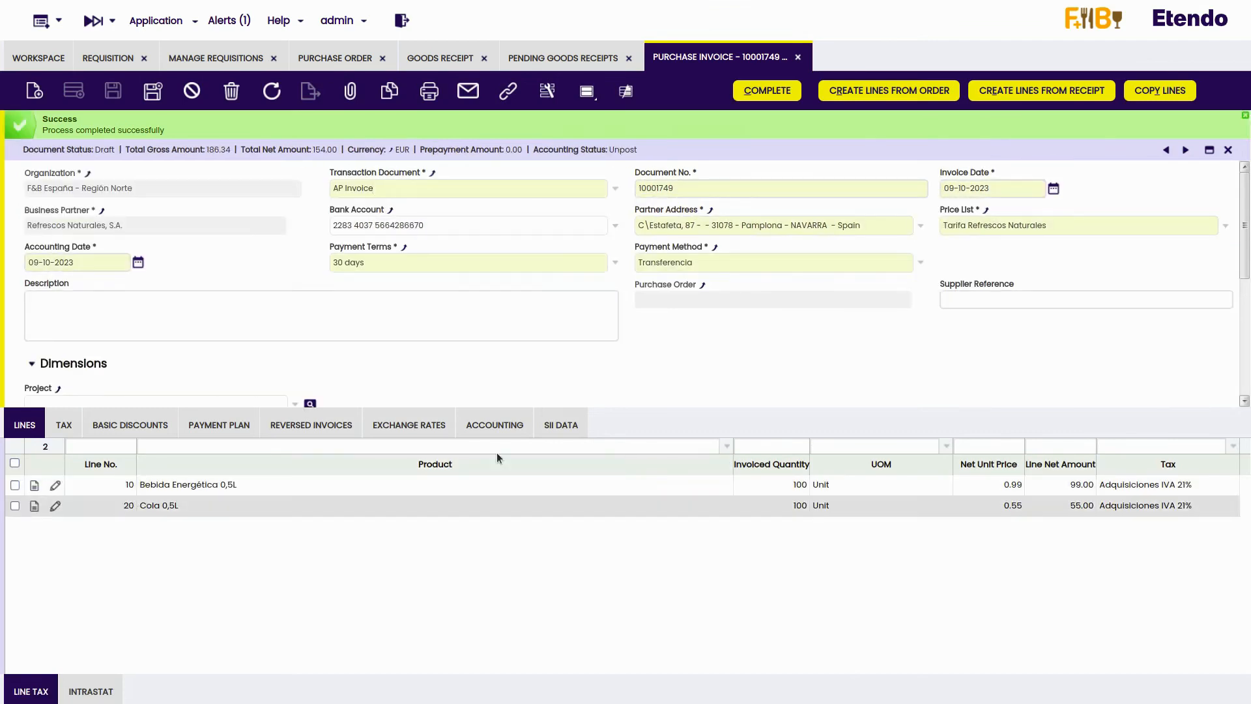
left_click(748, 93)
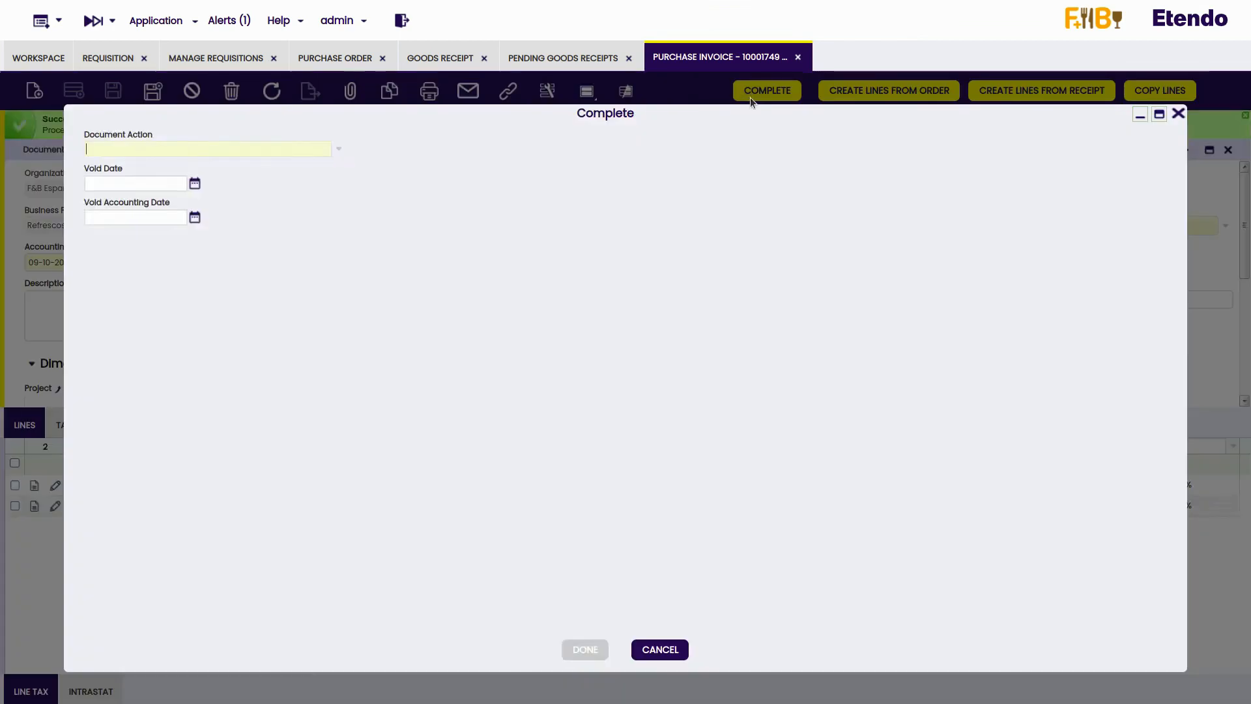
left_click(583, 648)
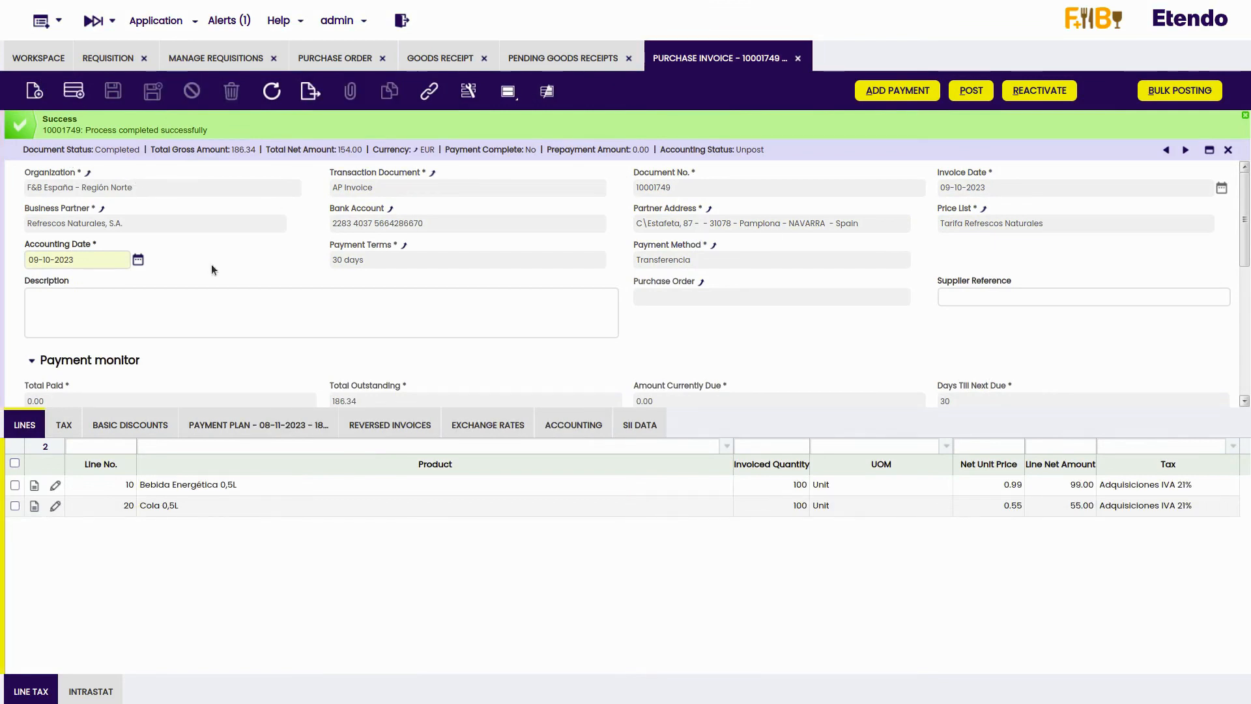
- Review the details of the Transferencia entry in the invoice's payment plan and return to the plan's list
left_click(282, 427)
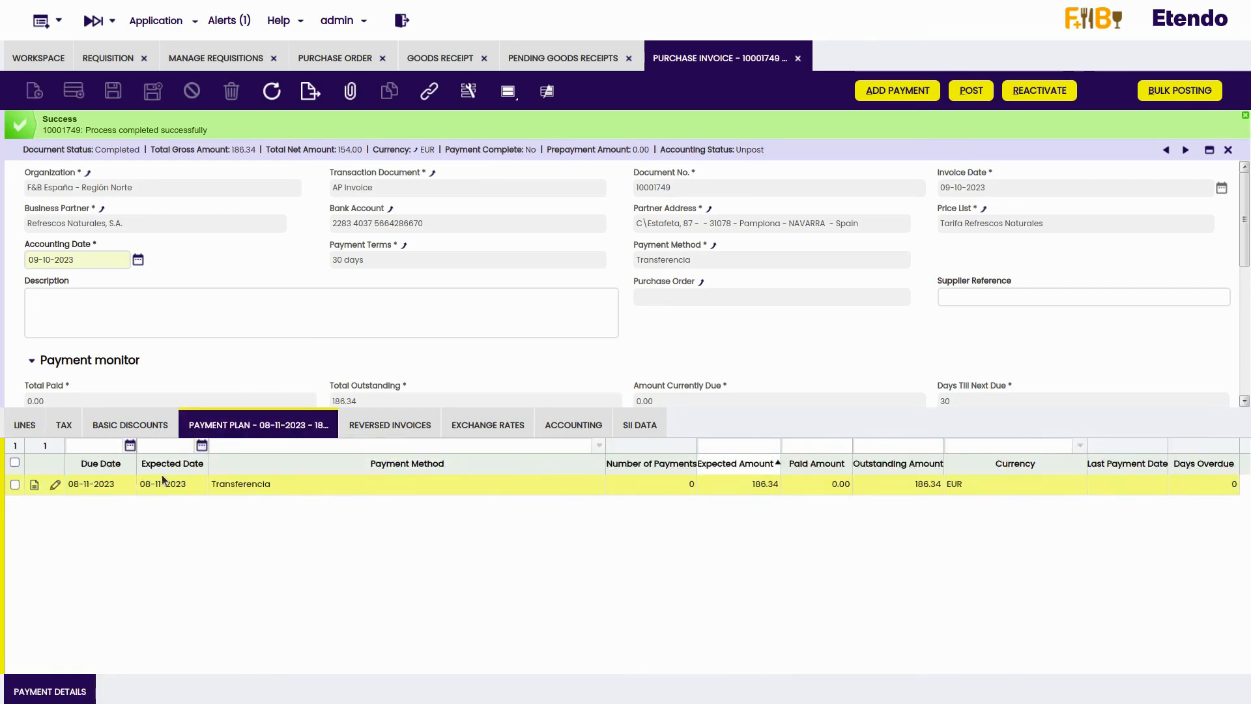
double_click(246, 485)
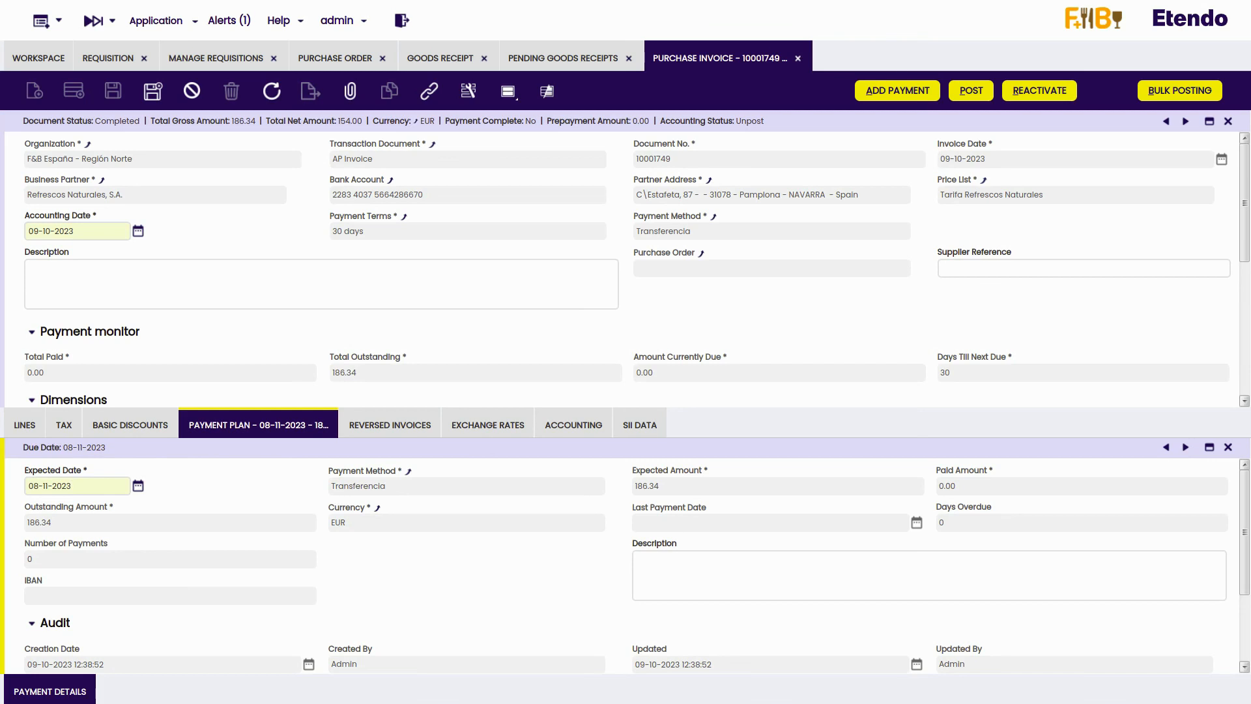
key("Escape")
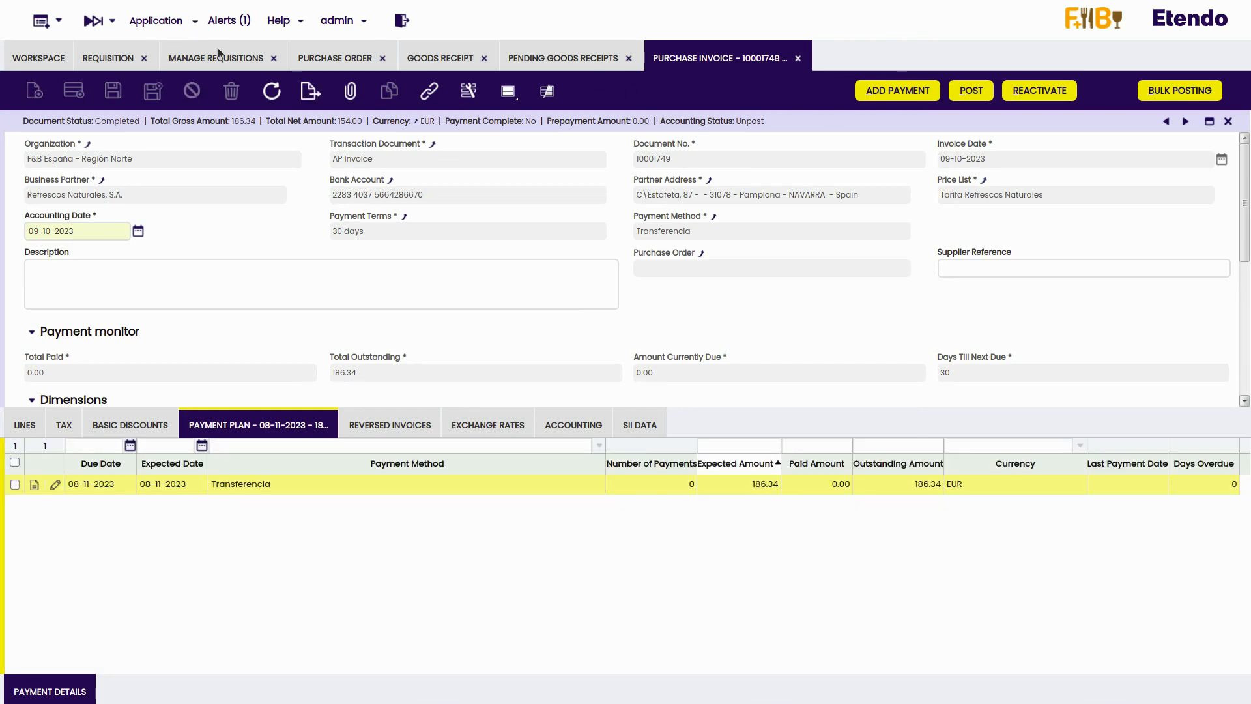
- Bring up the analysis reports available for Procurement Management
left_click(163, 21)
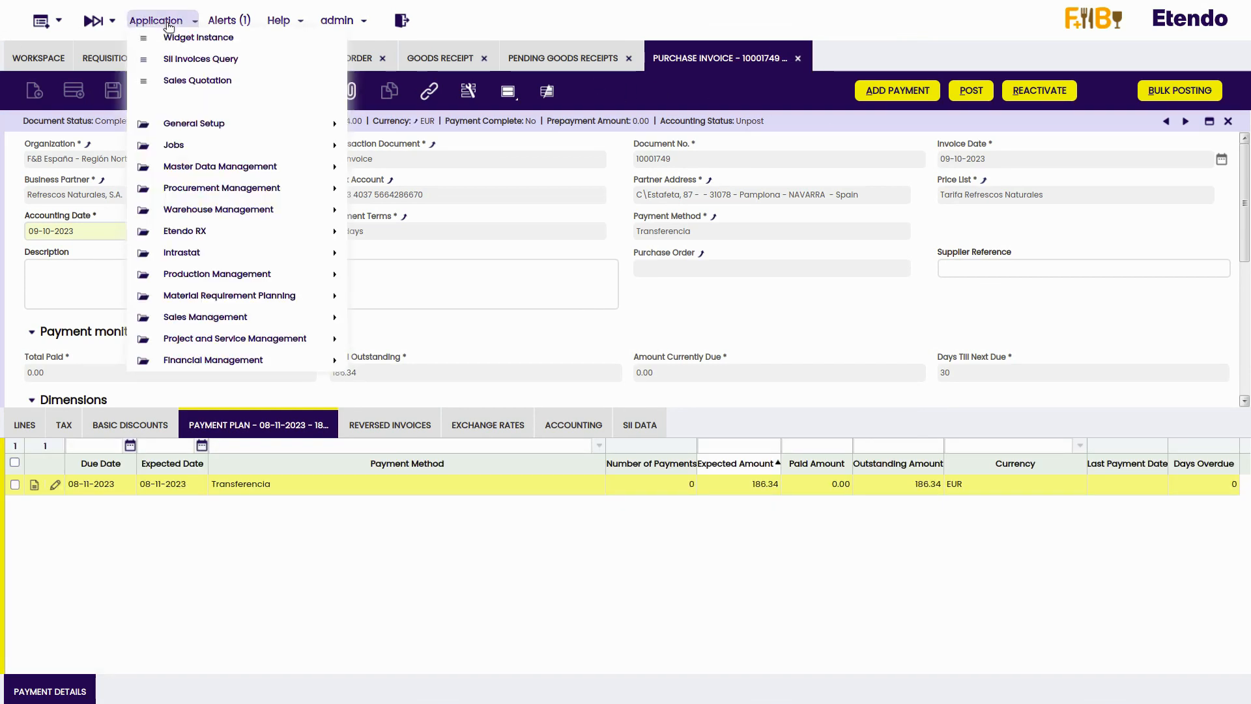
mouse_move(183, 195)
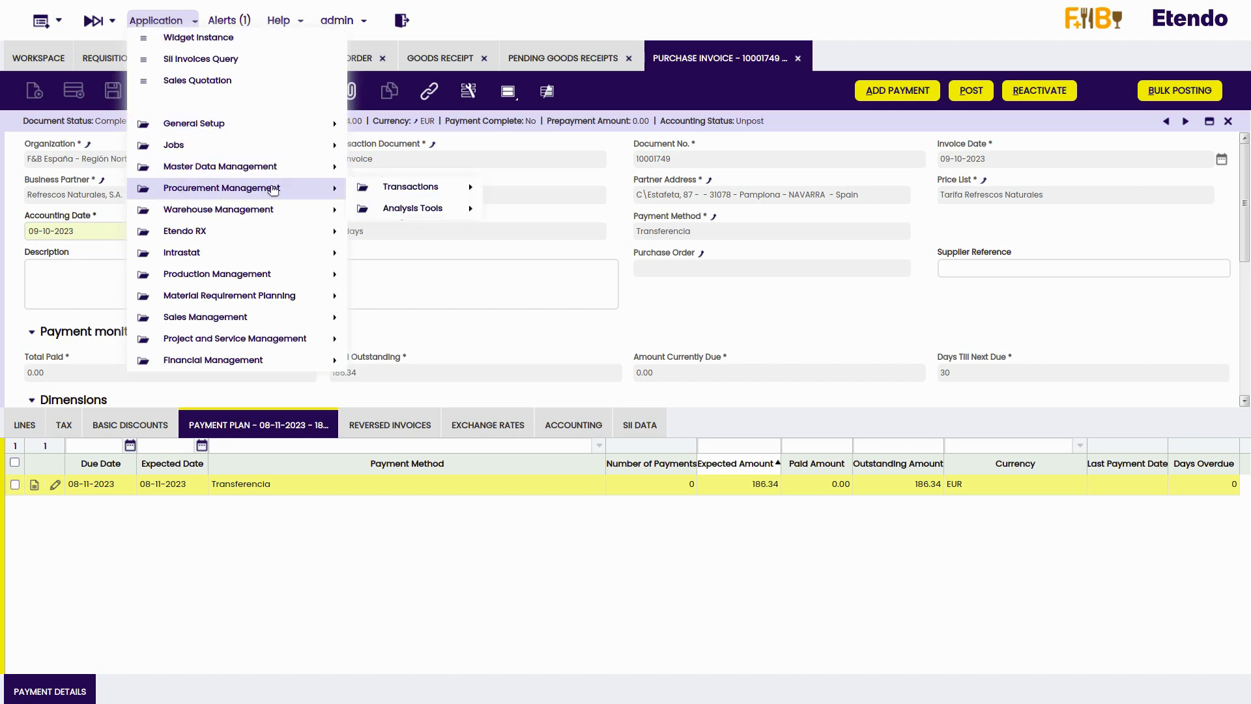
mouse_move(443, 211)
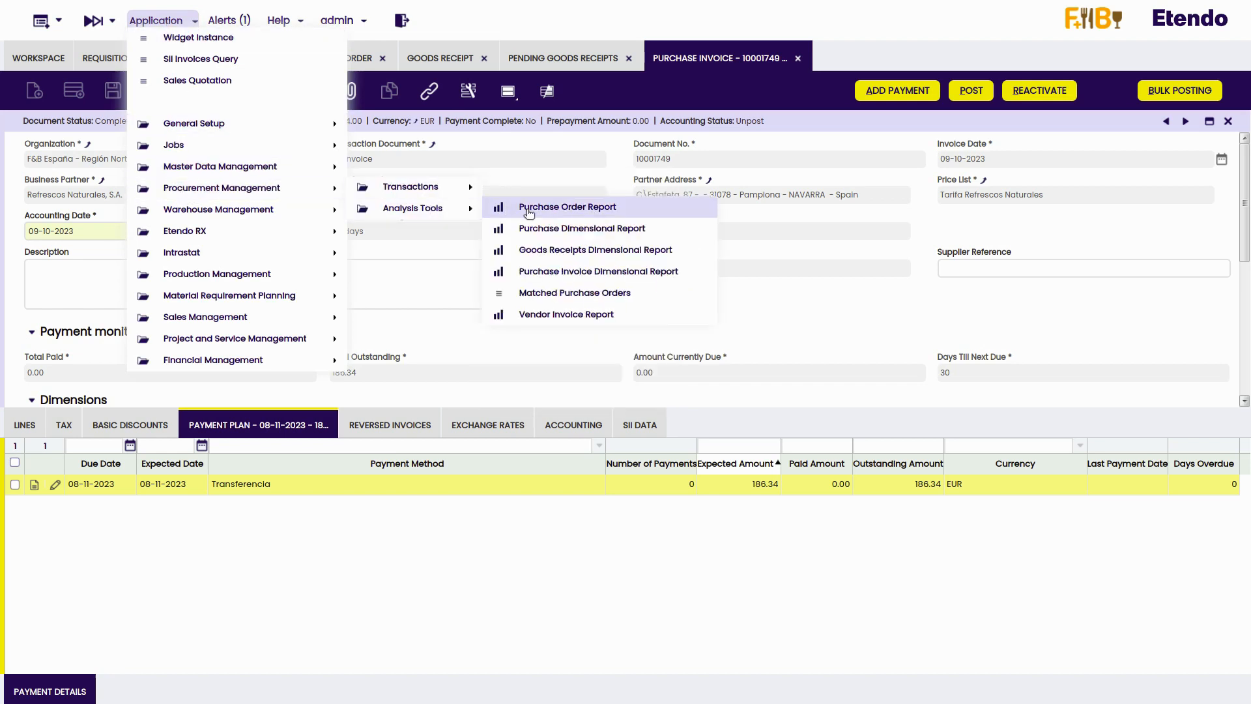